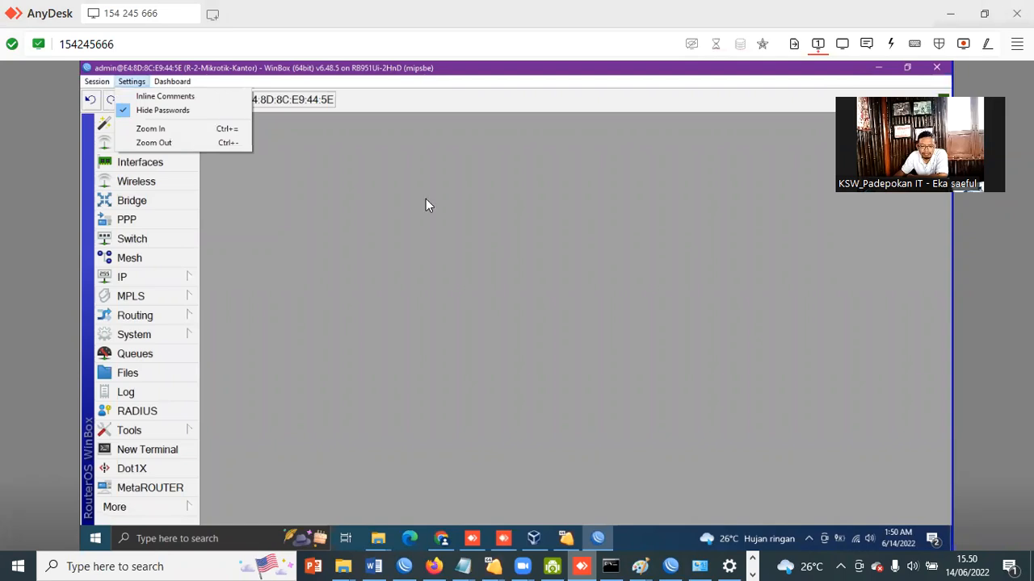
Enlarge the WinBox interface display and enable the wlan1 wireless interface in the interface list
{"action": "left_click", "coordinate": [132, 81]}
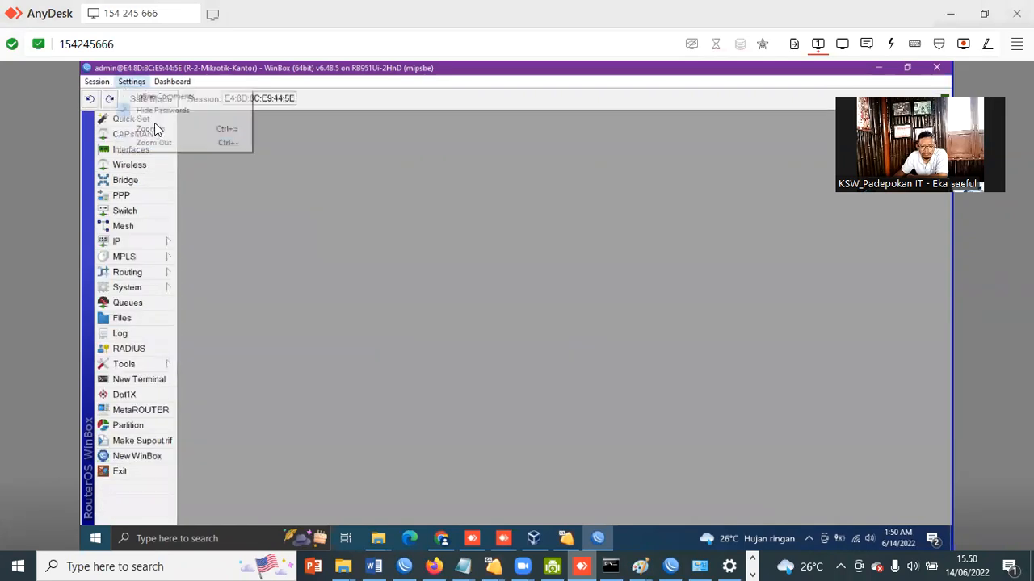
{"action": "left_click", "coordinate": [154, 127]}
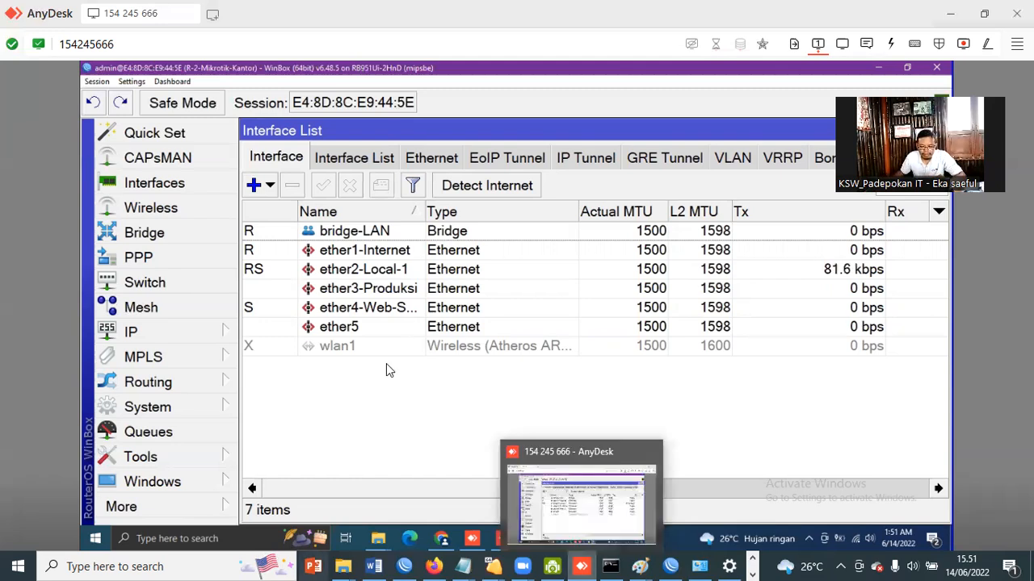
{"action": "left_click", "coordinate": [339, 349]}
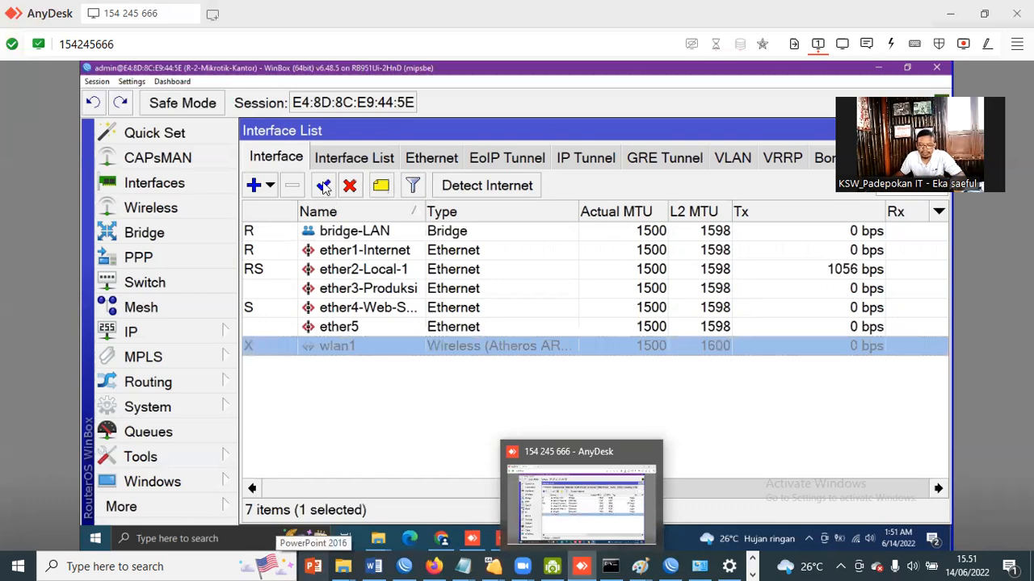
{"action": "left_click", "coordinate": [323, 186]}
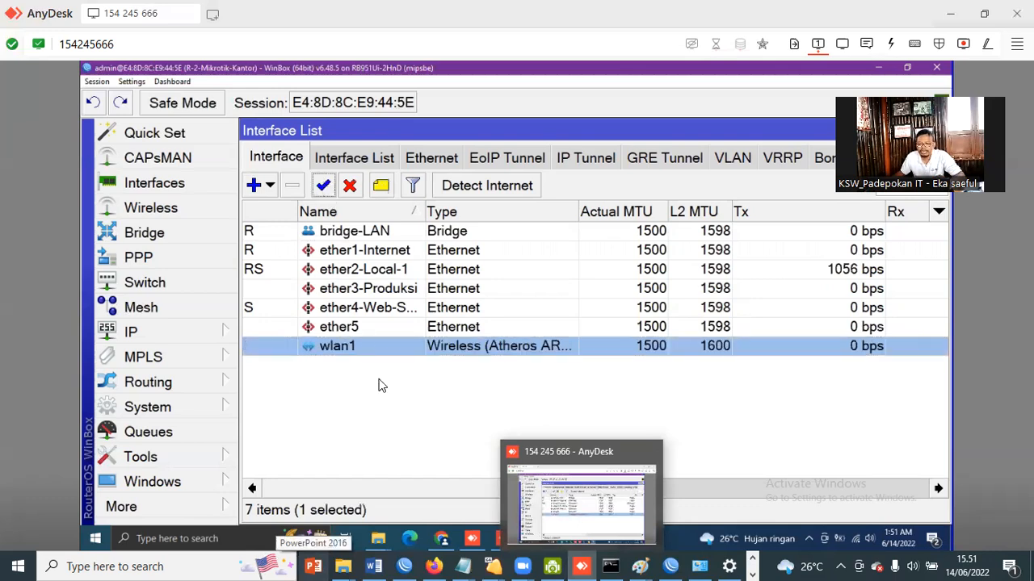
Open the wlan1 interface settings and rename the interface as wlan1-Repeater
{"action": "double_click", "coordinate": [342, 354]}
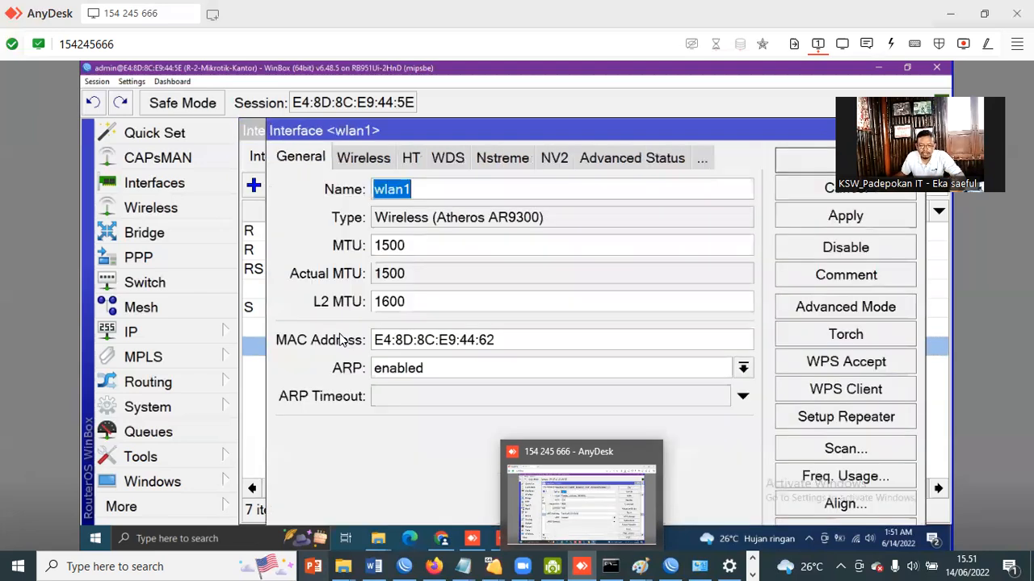
{"action": "left_click", "coordinate": [474, 194]}
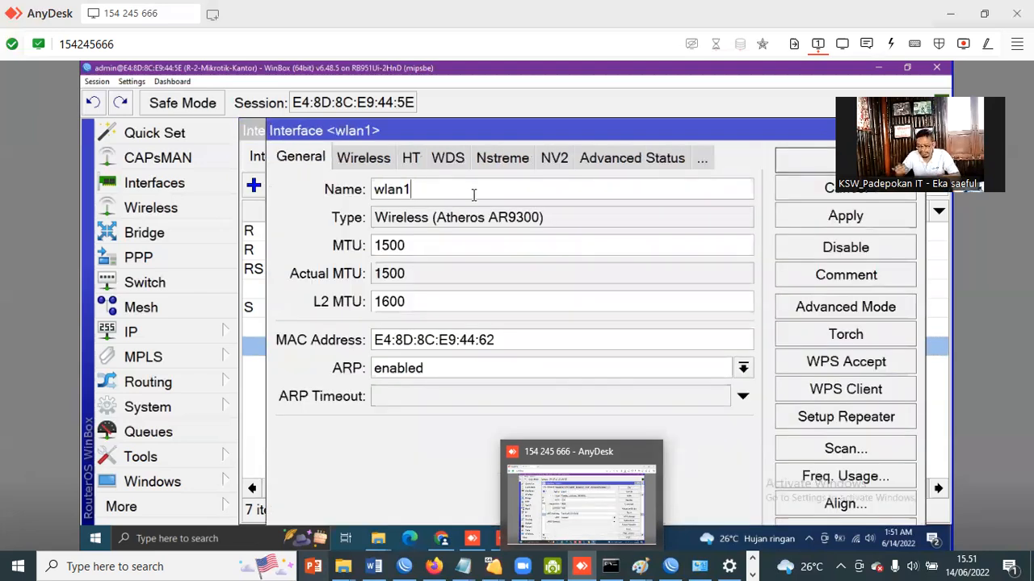
{"action": "type", "text": "-"}
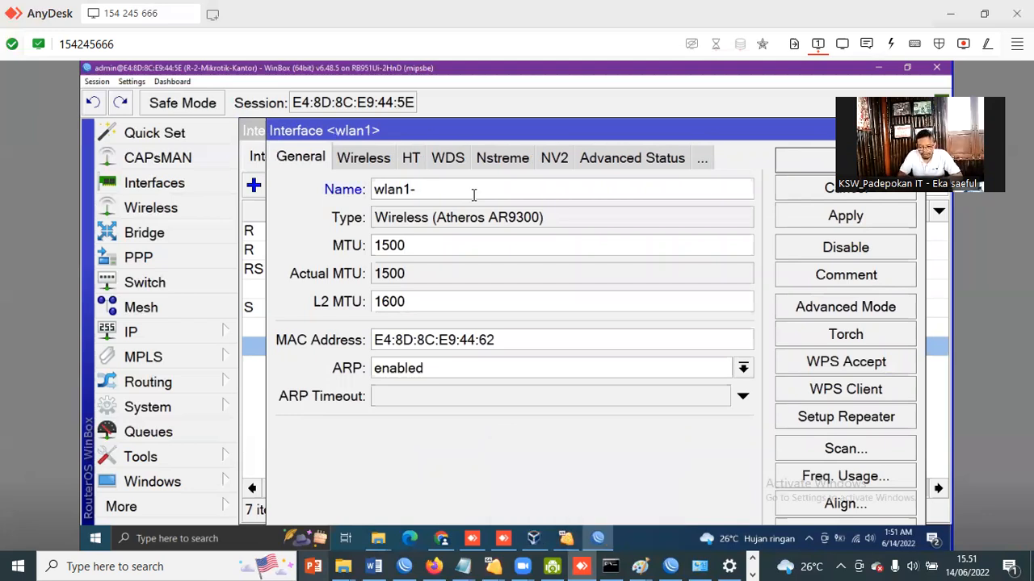
{"action": "type", "text": "Repeater"}
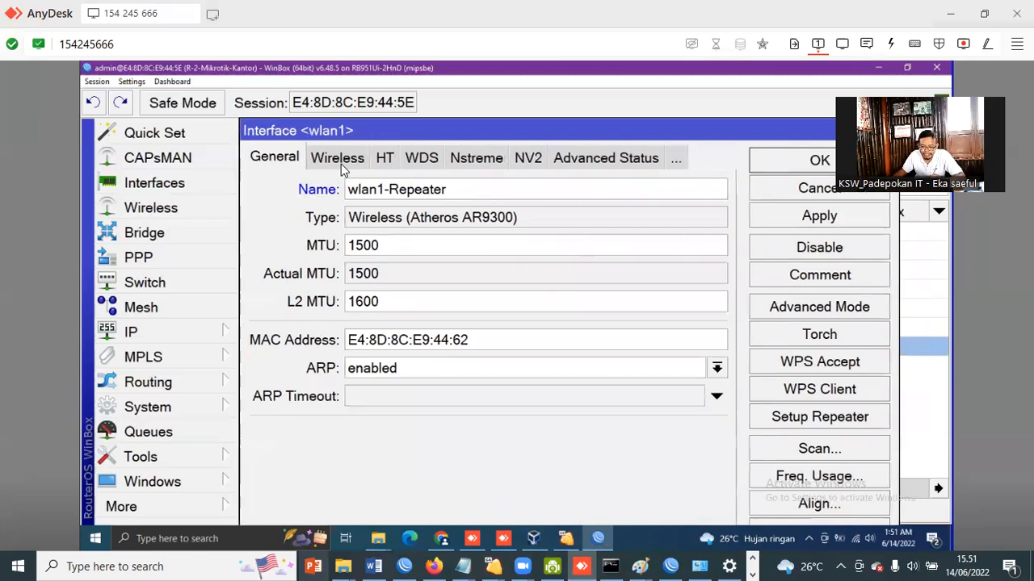
Try the ap bridge wireless mode for the wlan1 interface and set the mode back to station
{"action": "left_click", "coordinate": [340, 164]}
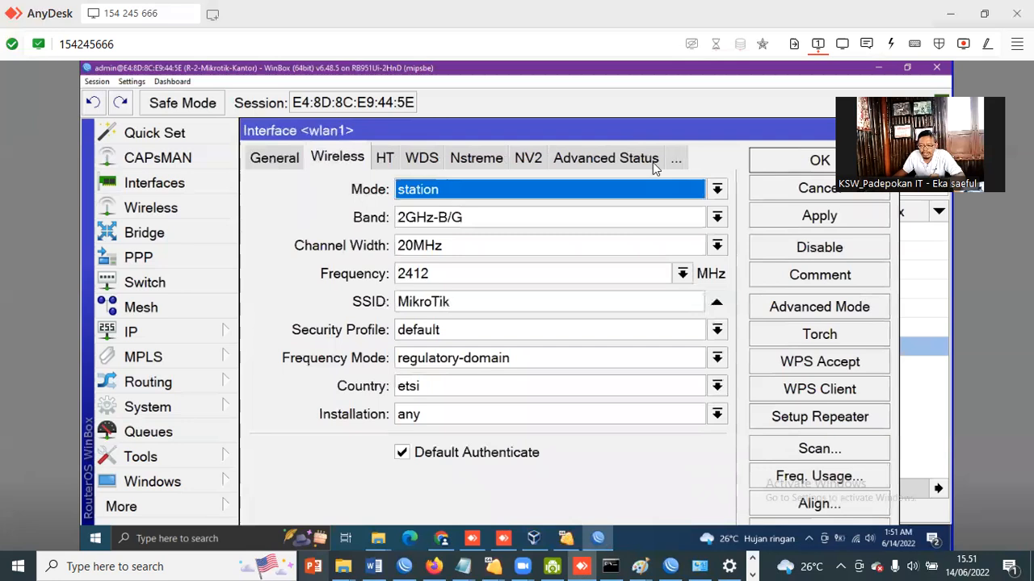
{"action": "left_click", "coordinate": [716, 189]}
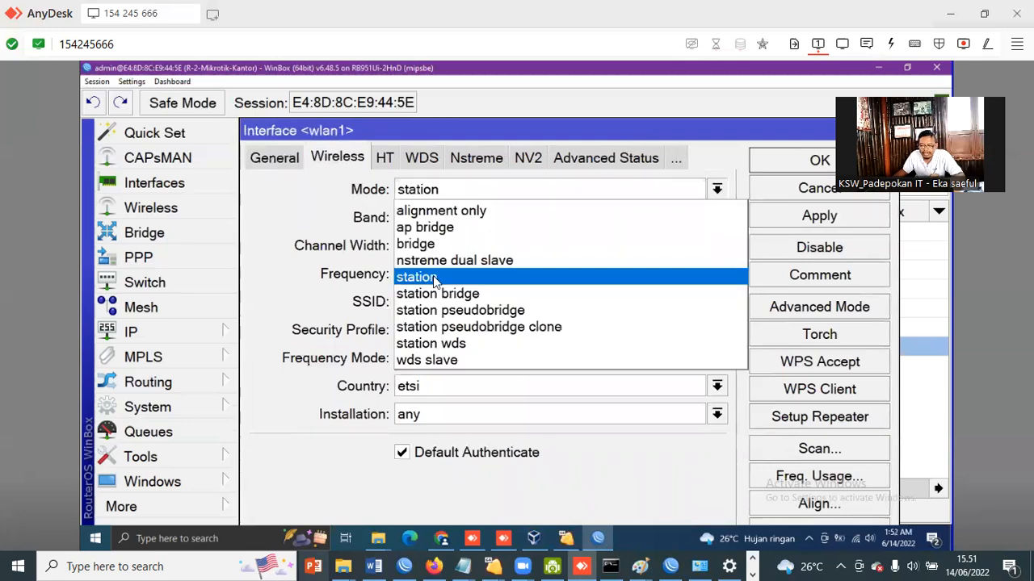
{"action": "left_click", "coordinate": [409, 194]}
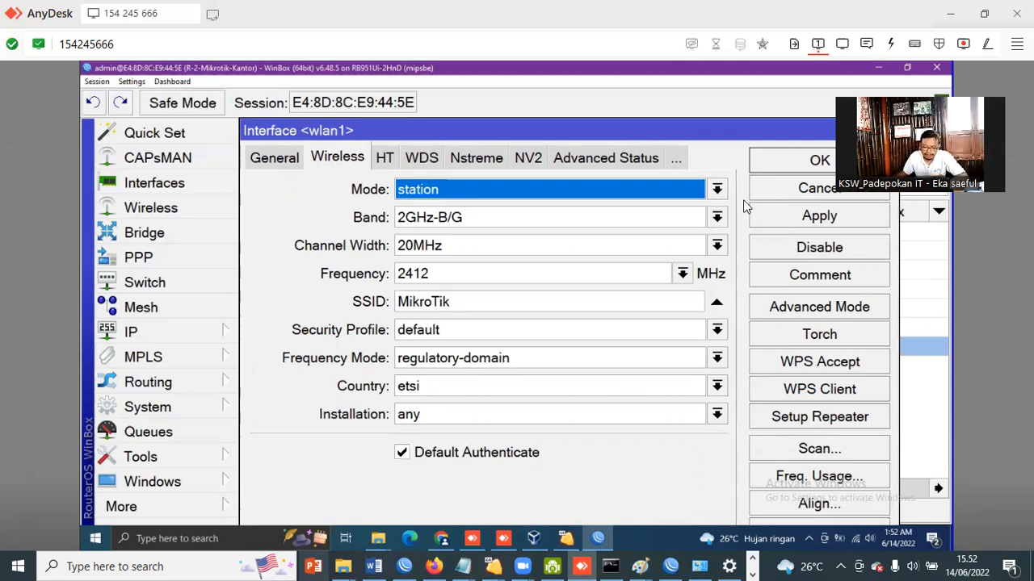
{"action": "left_click", "coordinate": [717, 190]}
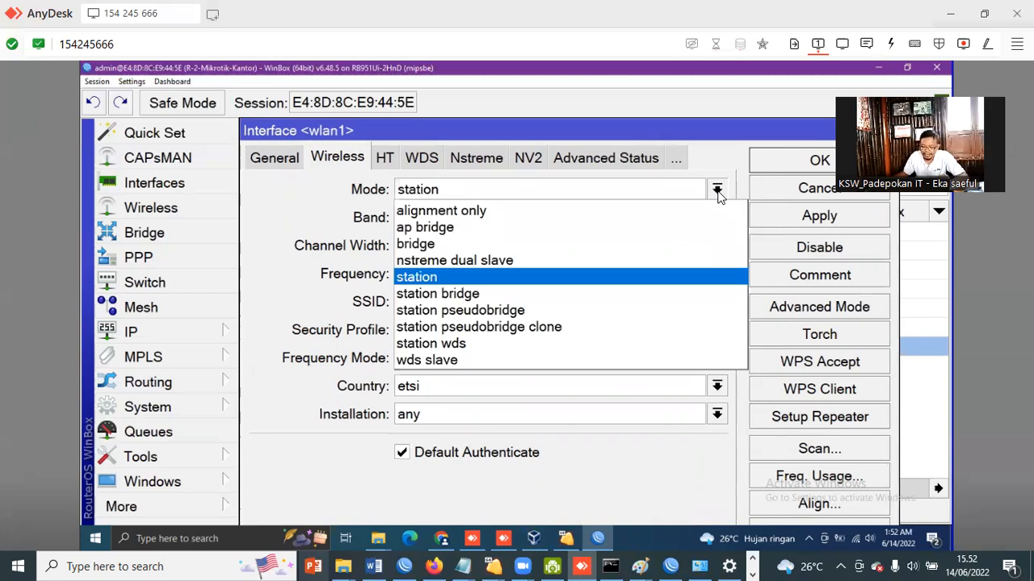
{"action": "left_click", "coordinate": [443, 229]}
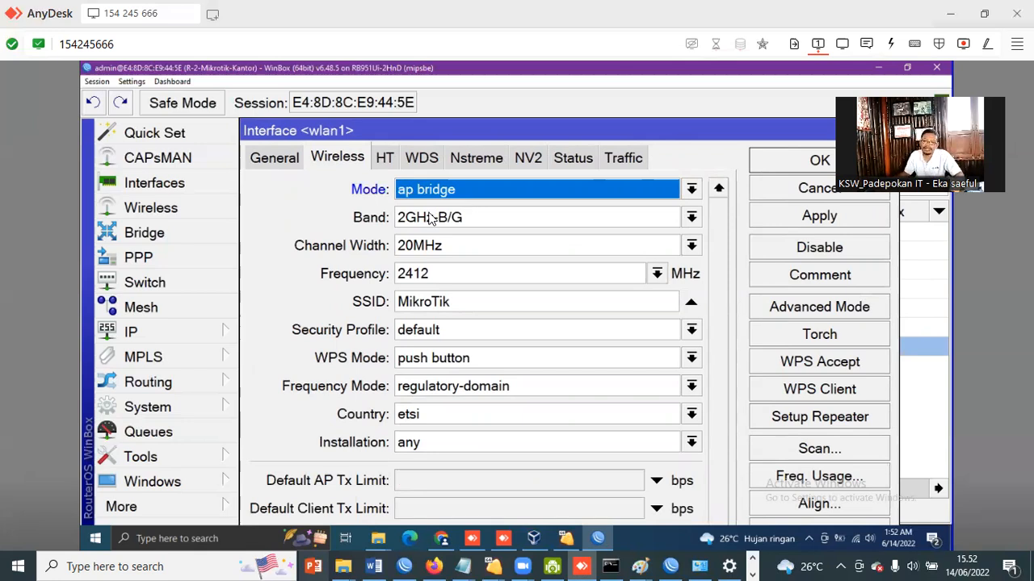
{"action": "left_click", "coordinate": [691, 191]}
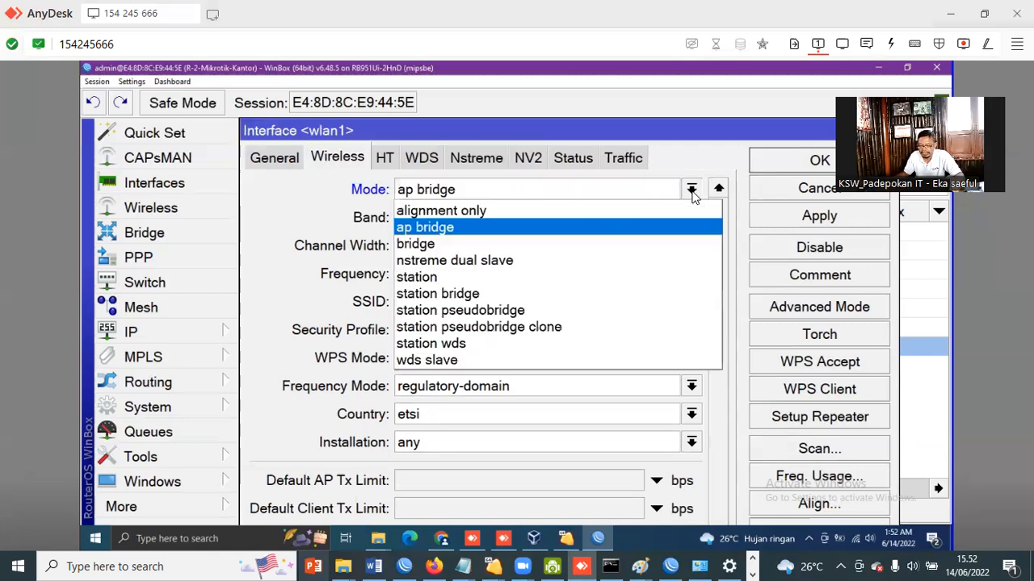
{"action": "left_click", "coordinate": [503, 277]}
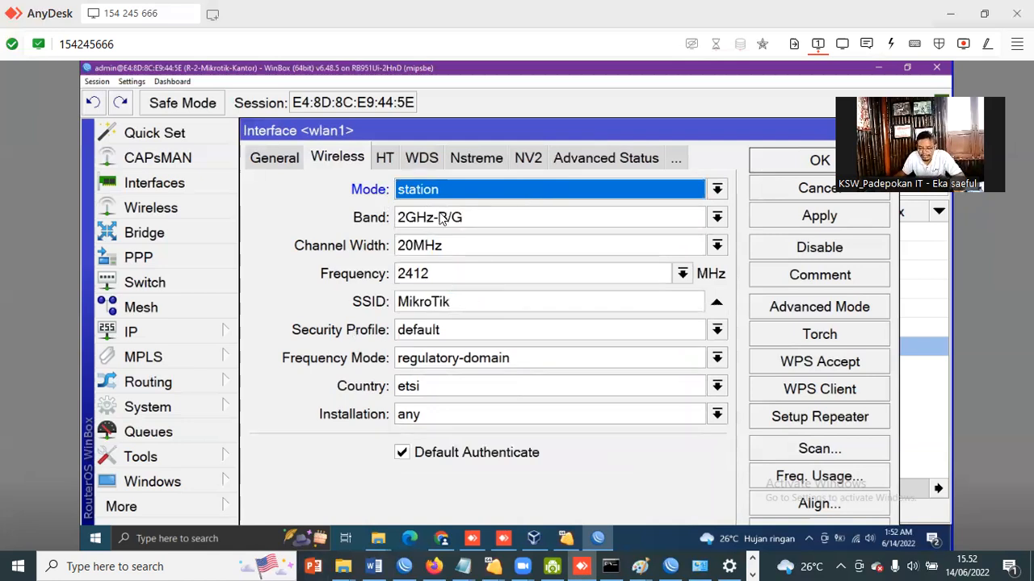
Scan for nearby wireless networks from the wlan1 interface, widening the SSID column to read the full names, and close the scanner
{"action": "left_click", "coordinate": [461, 567]}
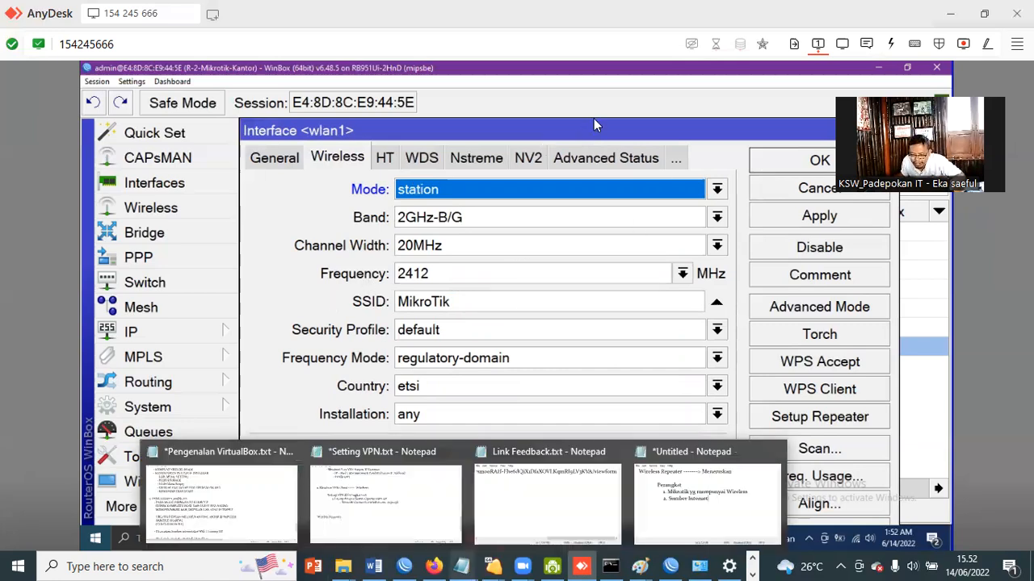
{"action": "left_click", "coordinate": [840, 448]}
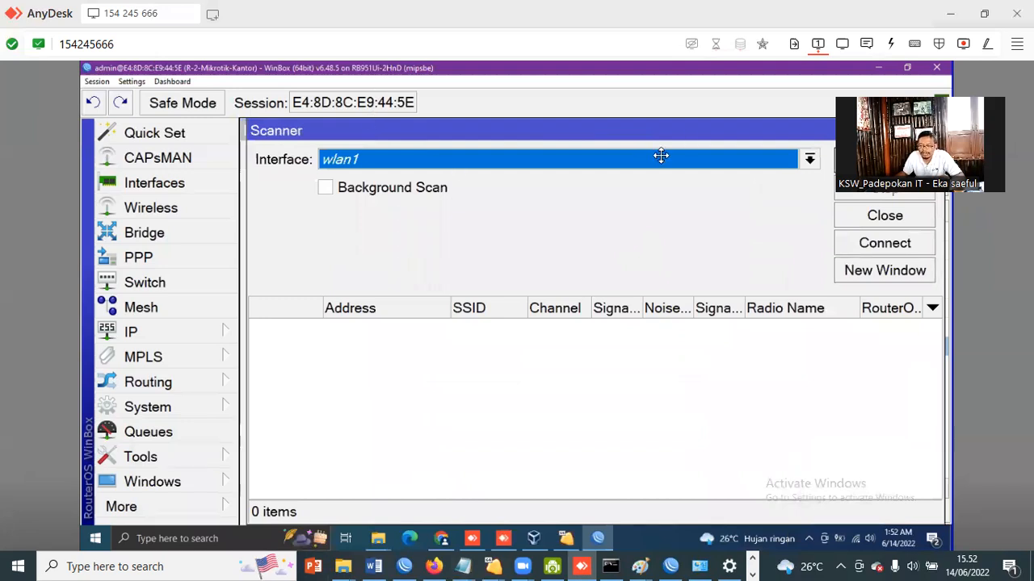
{"action": "left_click_drag", "start_coordinate": [660, 155], "coordinate": [669, 180]}
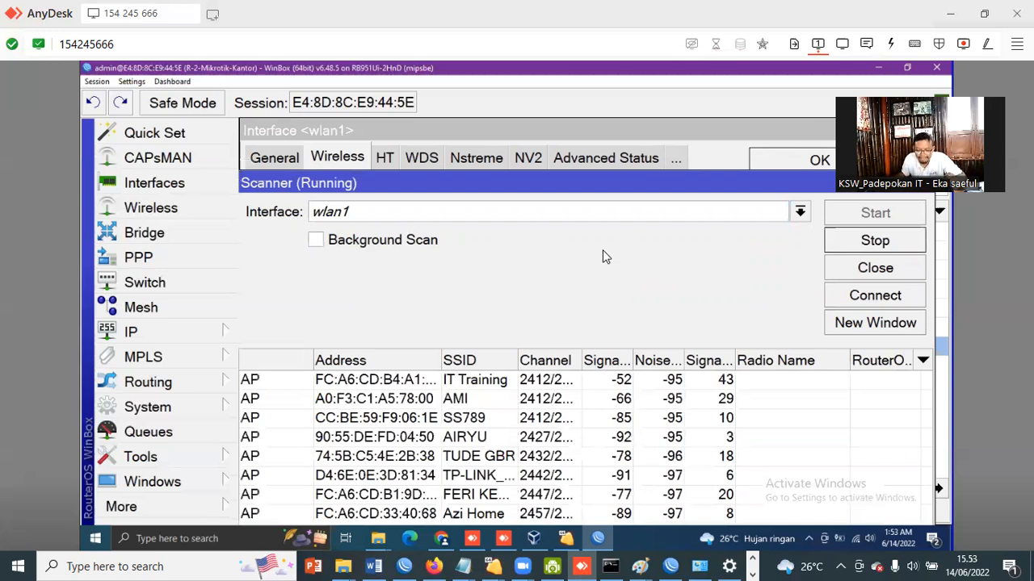
{"action": "left_click_drag", "start_coordinate": [508, 184], "coordinate": [526, 105]}
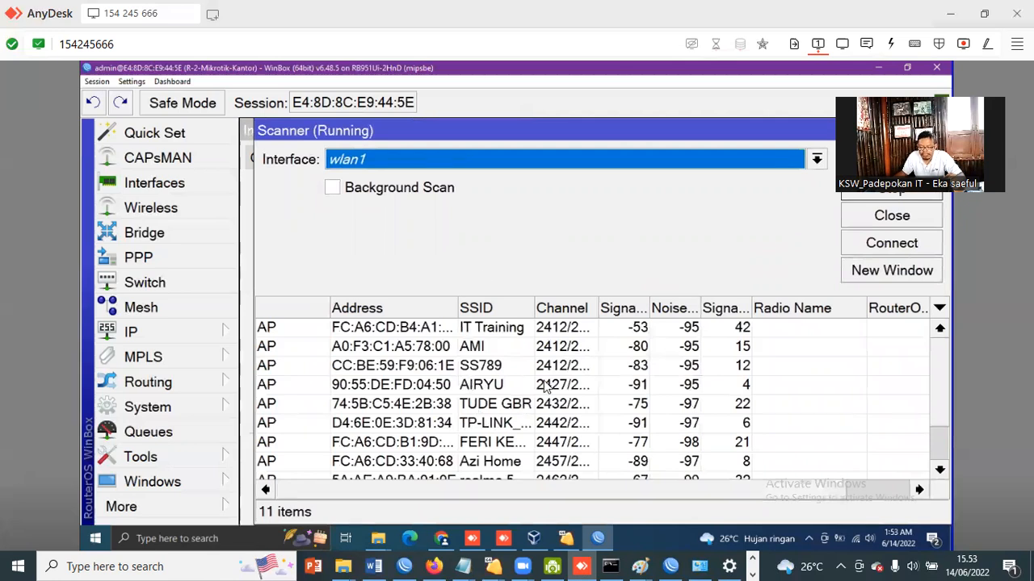
{"action": "left_click_drag", "start_coordinate": [535, 308], "coordinate": [579, 307]}
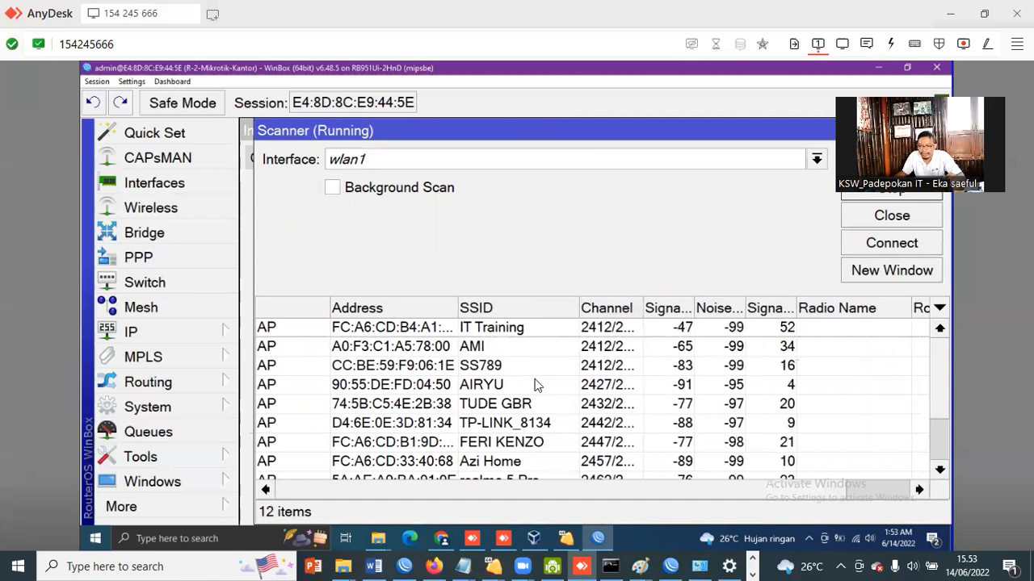
{"action": "scroll", "coordinate": [529, 400], "scroll_direction": "down", "scroll_amount": 1}
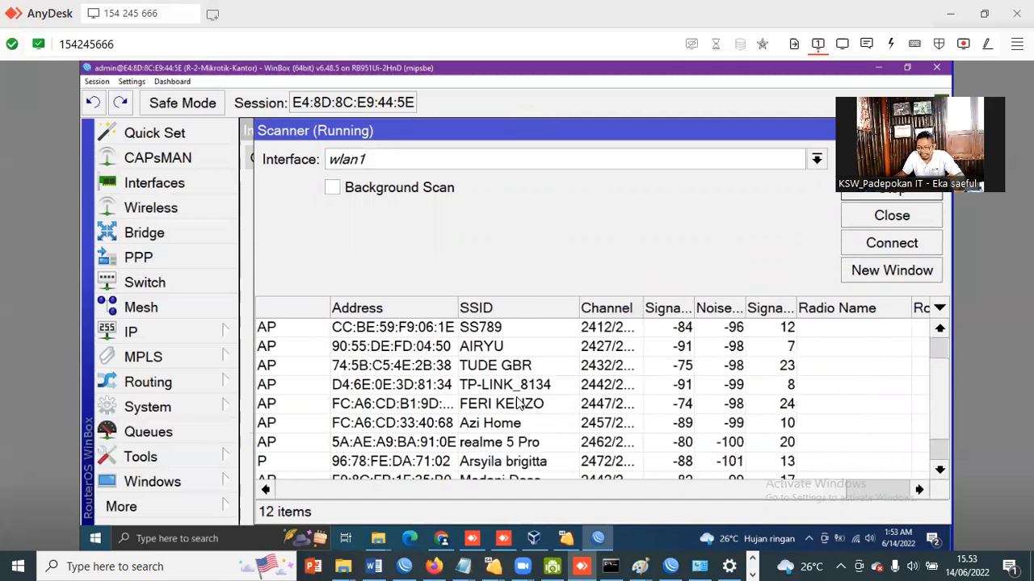
{"action": "scroll", "coordinate": [521, 403], "scroll_direction": "up", "scroll_amount": 1}
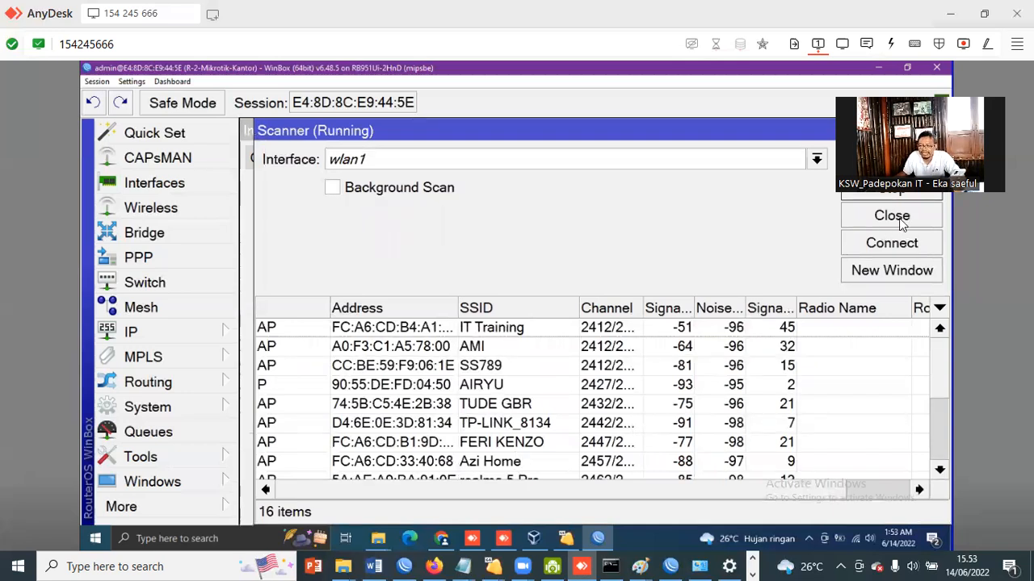
{"action": "key", "text": "Escape"}
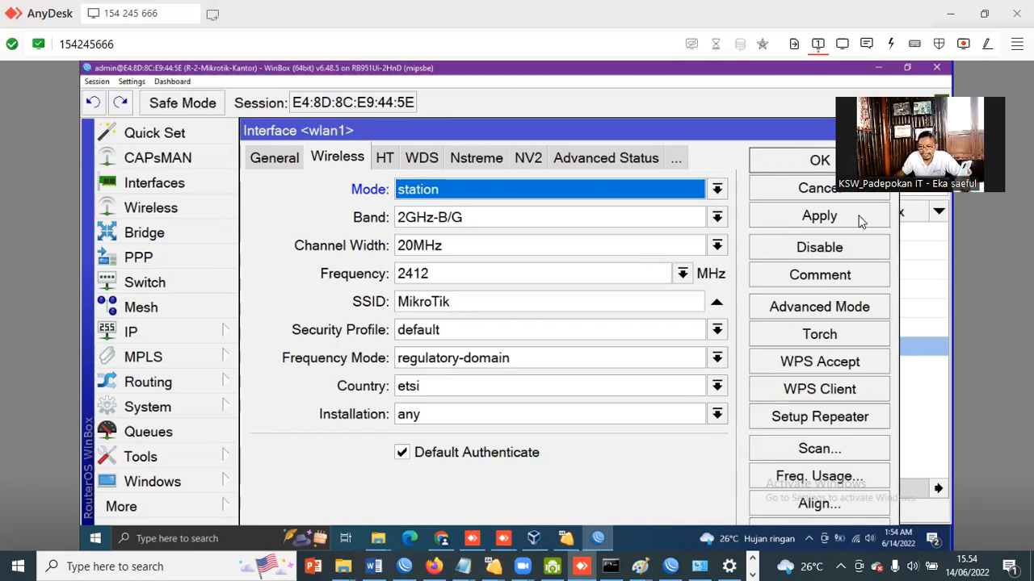
Save the wireless interface's changes and start a new wireless security profile named password-hp
{"action": "left_click", "coordinate": [820, 162]}
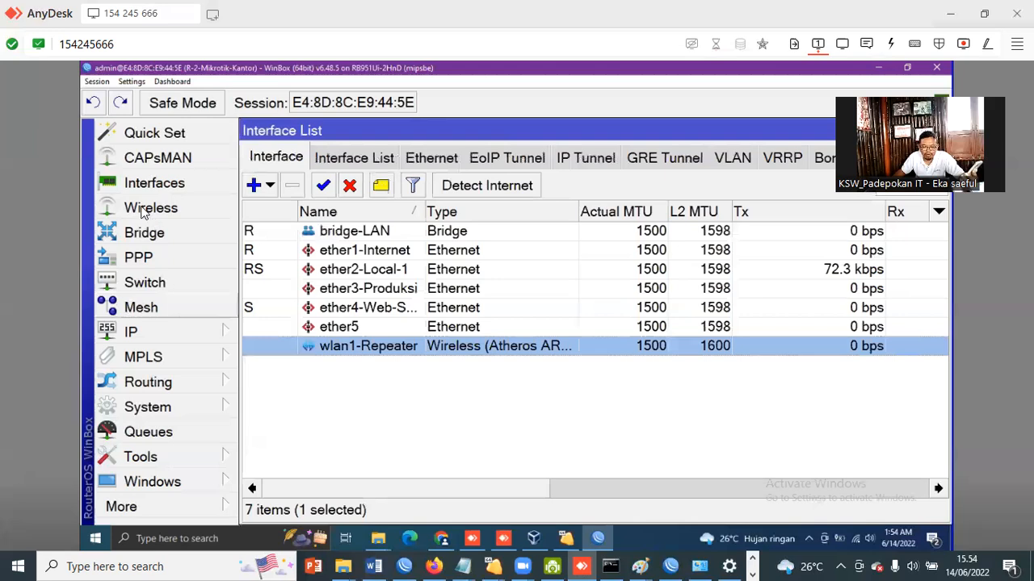
{"action": "left_click", "coordinate": [199, 209]}
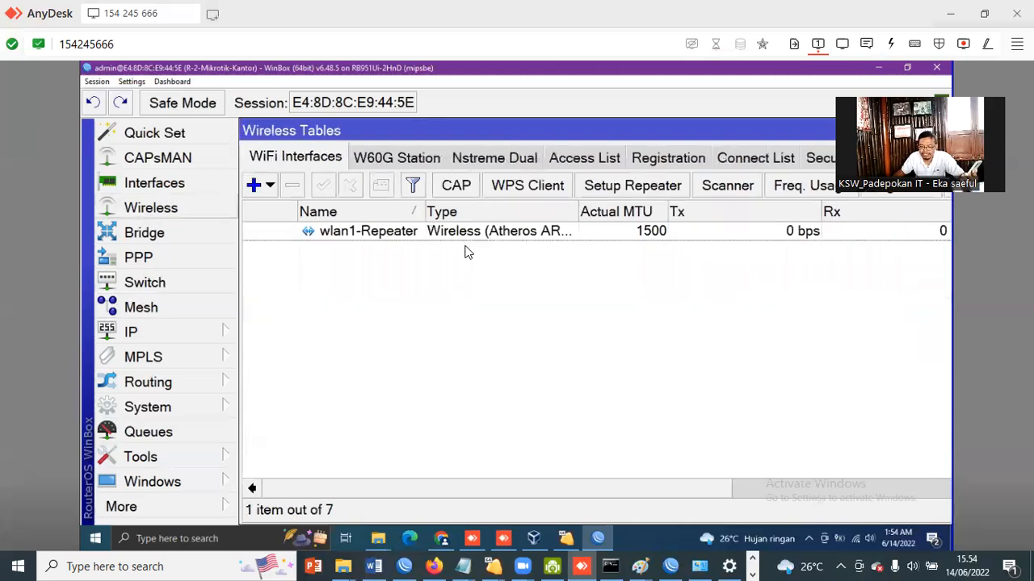
{"action": "left_click", "coordinate": [818, 159]}
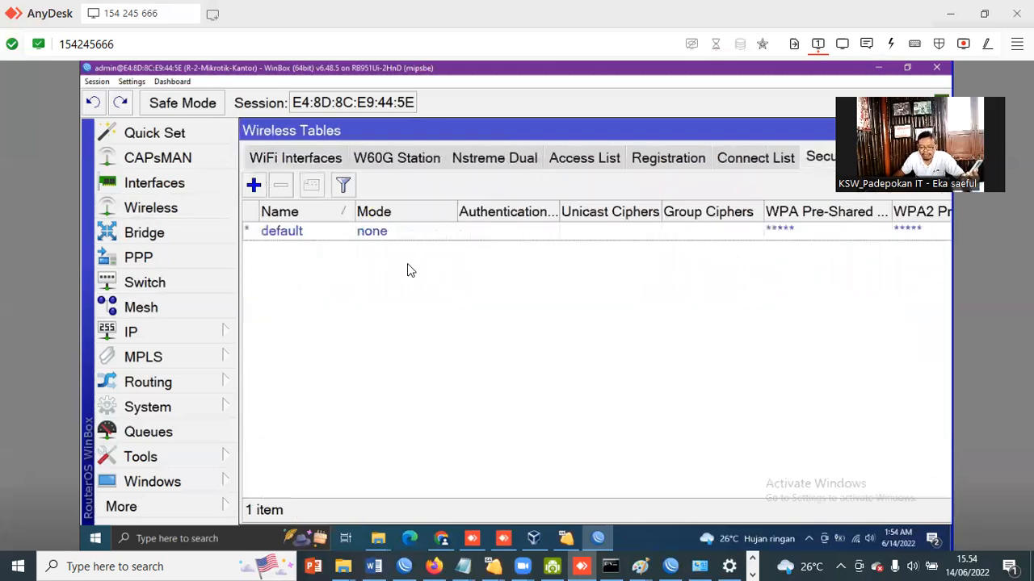
{"action": "left_click", "coordinate": [254, 185]}
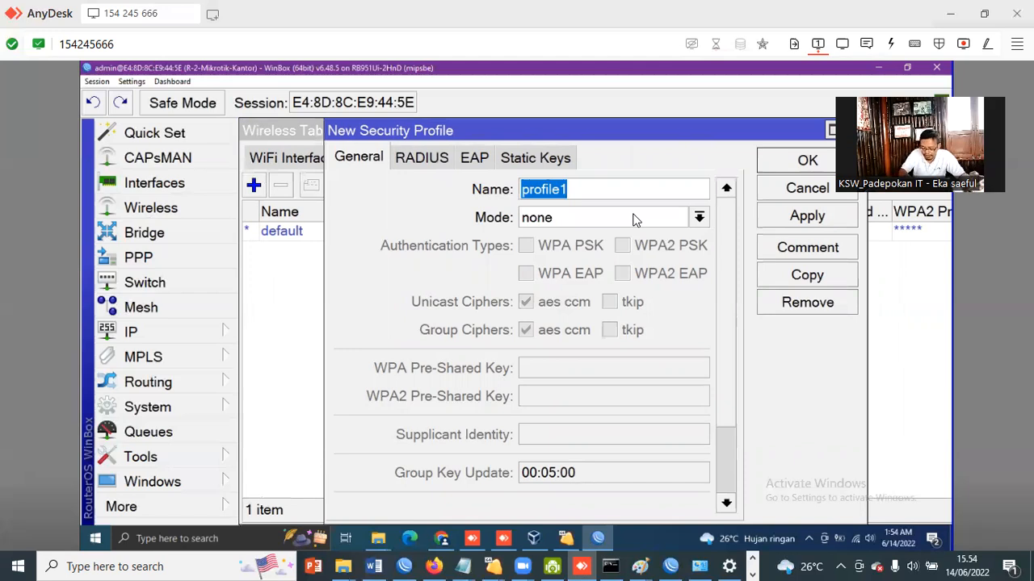
{"action": "type", "text": "passw"}
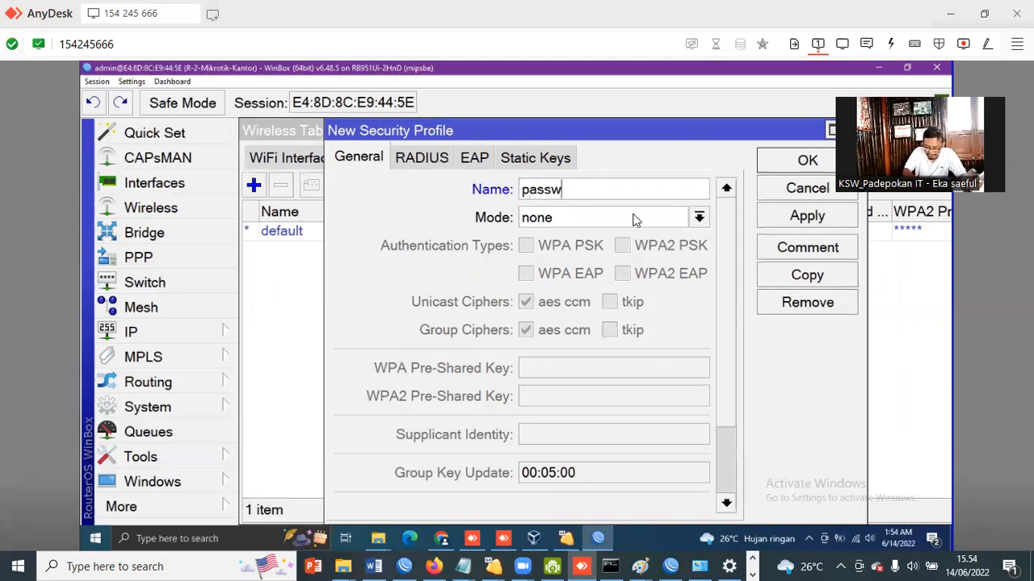
{"action": "type", "text": "ord-"}
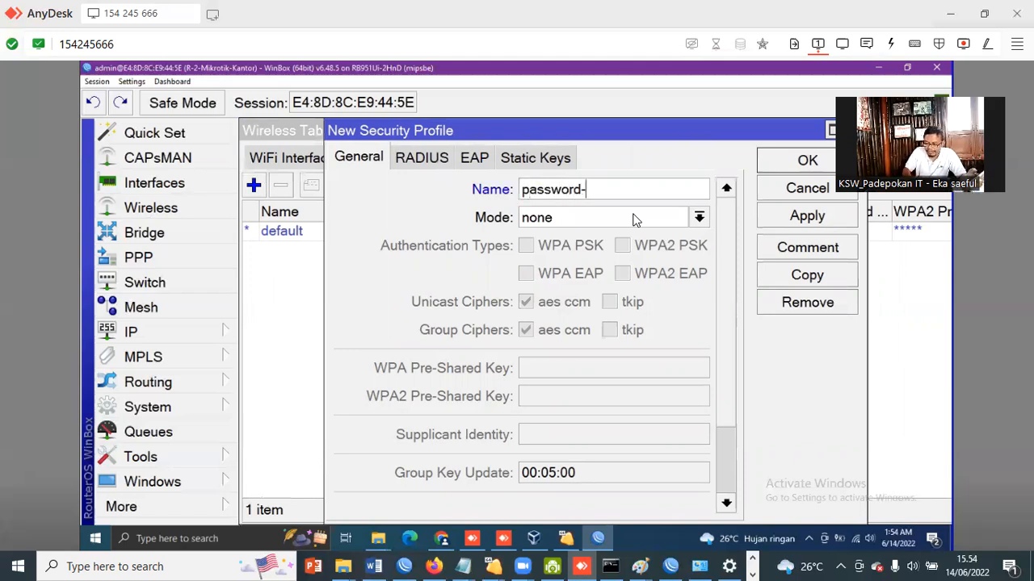
{"action": "type", "text": "hp"}
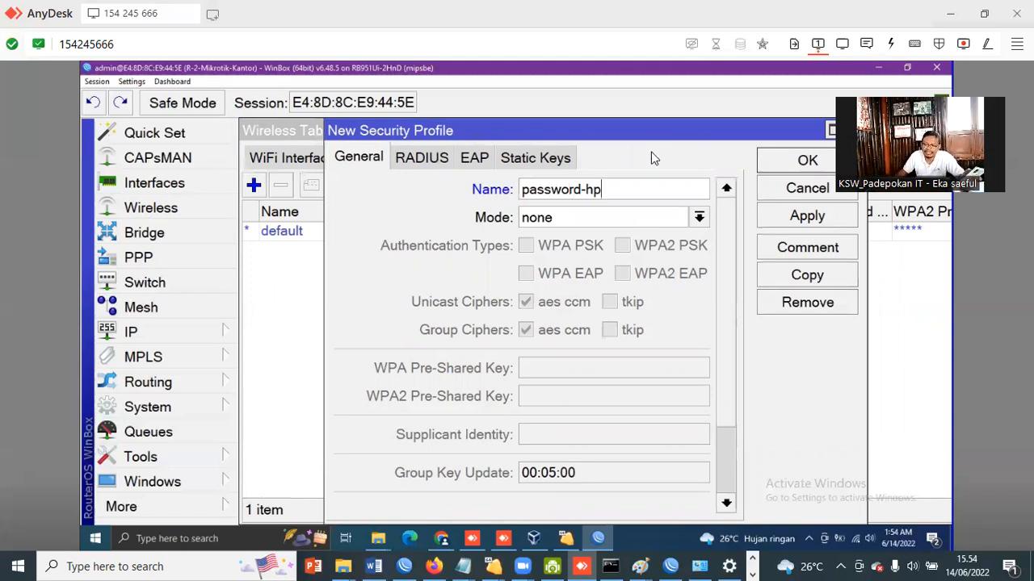
{"action": "double_click", "coordinate": [523, 190]}
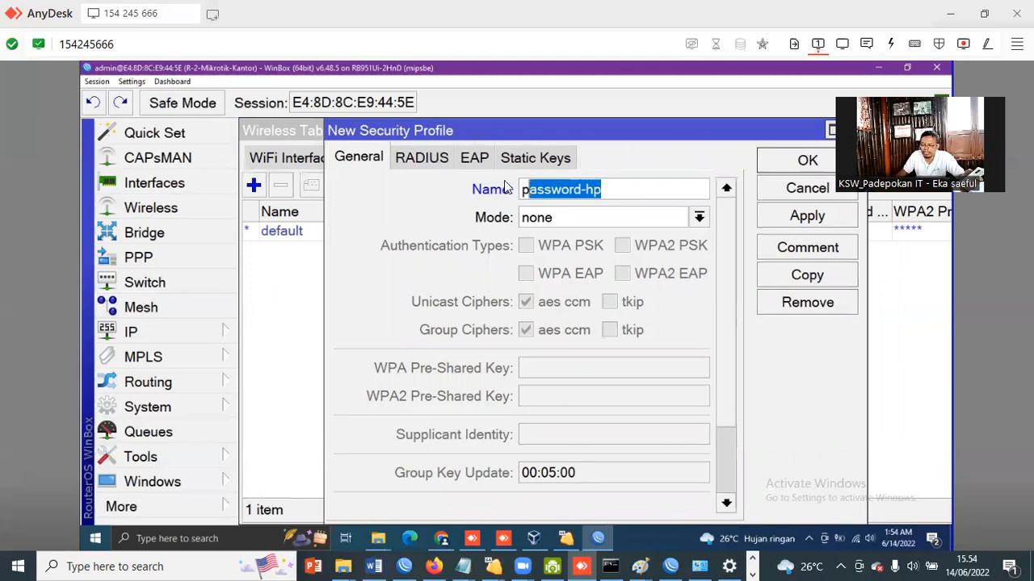
Set the security profile to dynamic keys mode with WPA2 PSK authentication and enter the WPA2 pre-shared key
{"action": "left_click", "coordinate": [700, 217]}
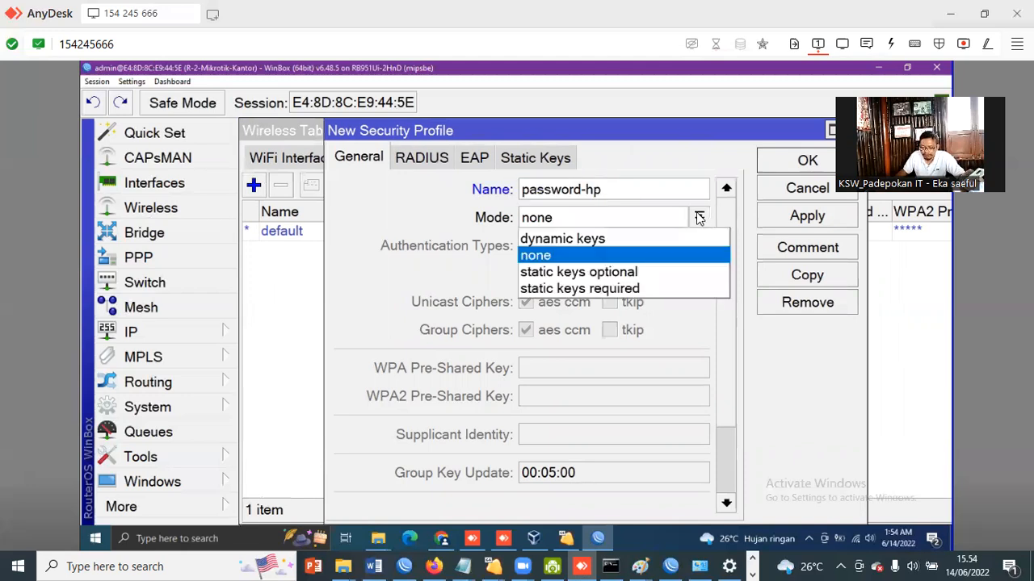
{"action": "left_click", "coordinate": [637, 241]}
{"action": "left_click", "coordinate": [622, 247]}
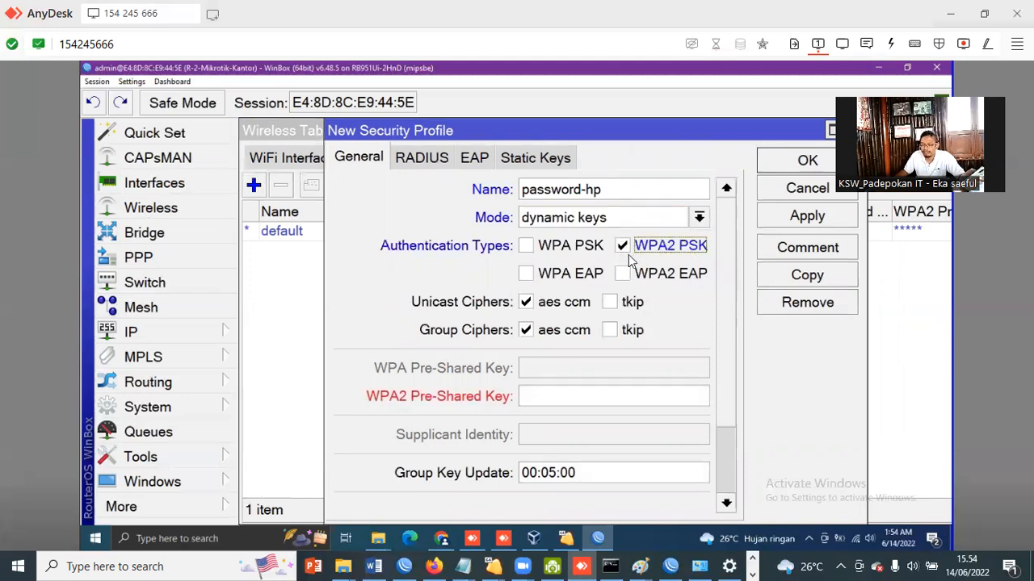
{"action": "left_click", "coordinate": [564, 395]}
{"action": "type", "text": "********"}
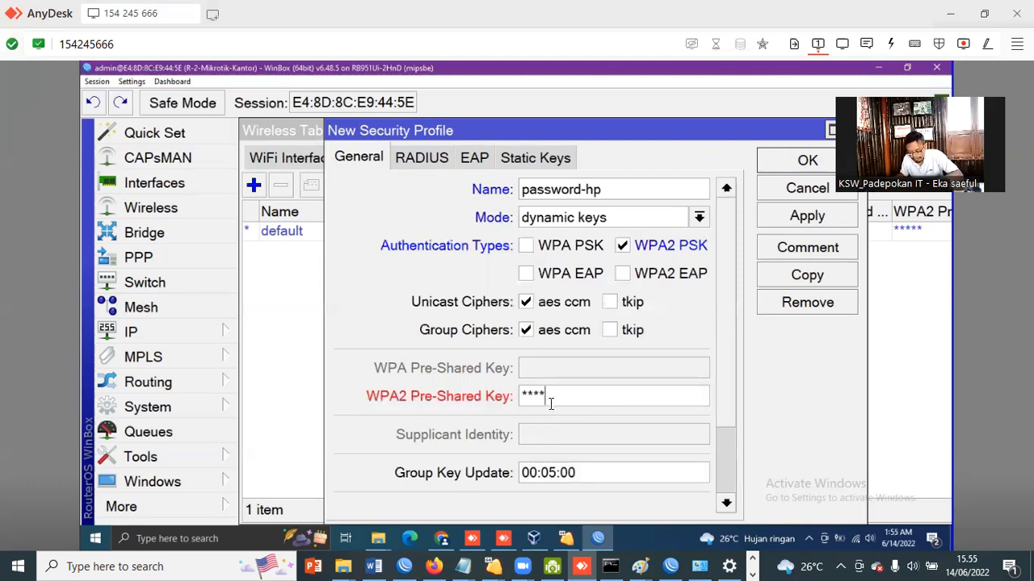
{"action": "type", "text": "**"}
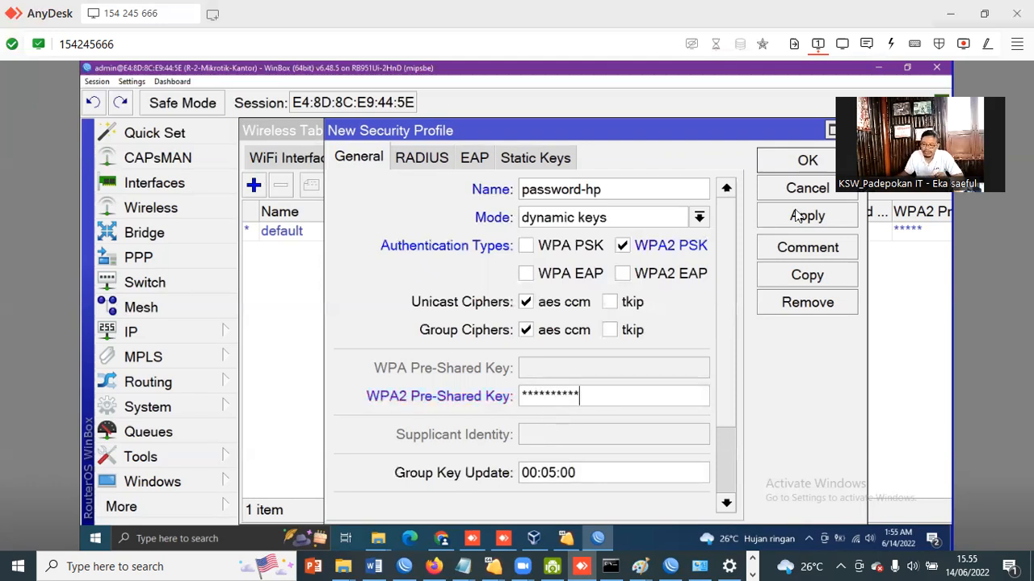
Save the new password-hp security profile and select it in the security profile list
{"action": "left_click", "coordinate": [805, 218]}
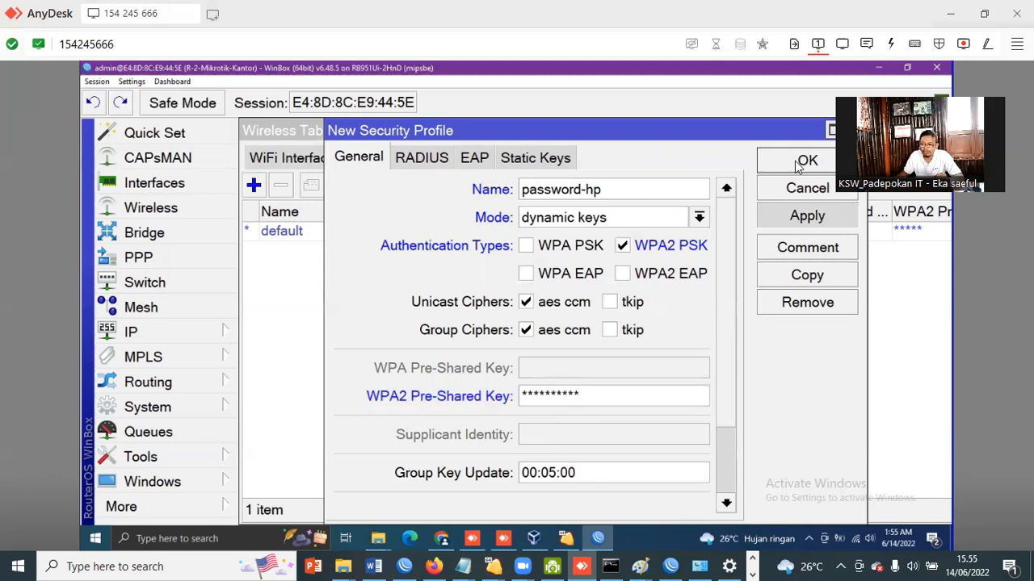
{"action": "left_click", "coordinate": [765, 192]}
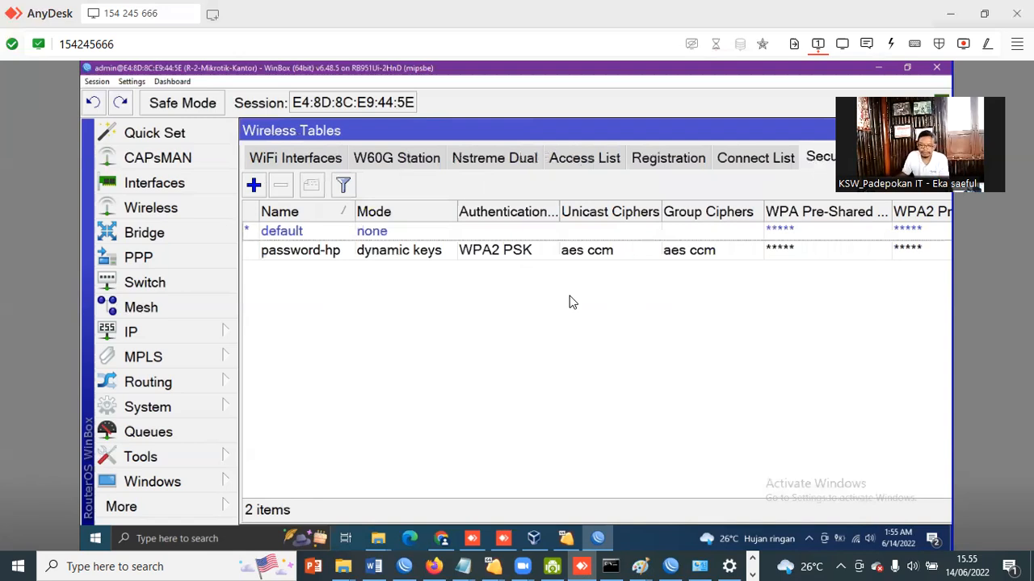
{"action": "left_click", "coordinate": [342, 257]}
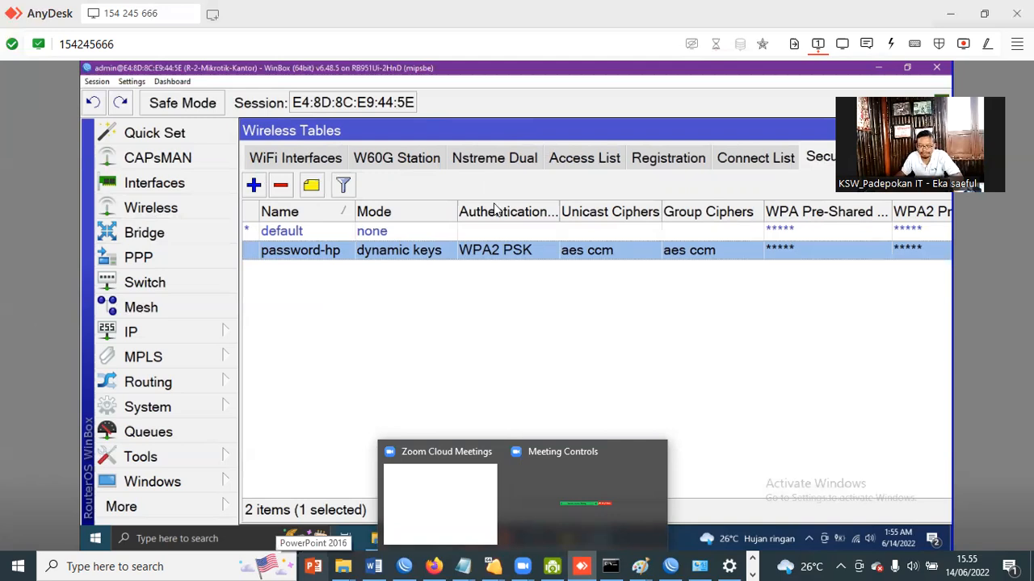
Scan for nearby networks from the wlan1-Repeater interface, enlarging the scanner window and sorting the results by SSID
{"action": "left_click", "coordinate": [303, 158]}
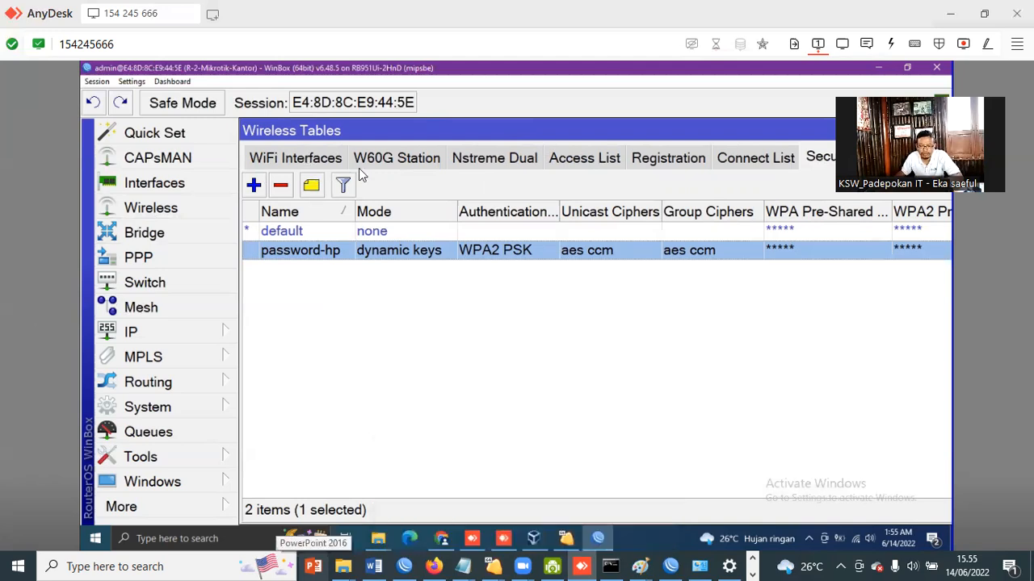
{"action": "double_click", "coordinate": [384, 234]}
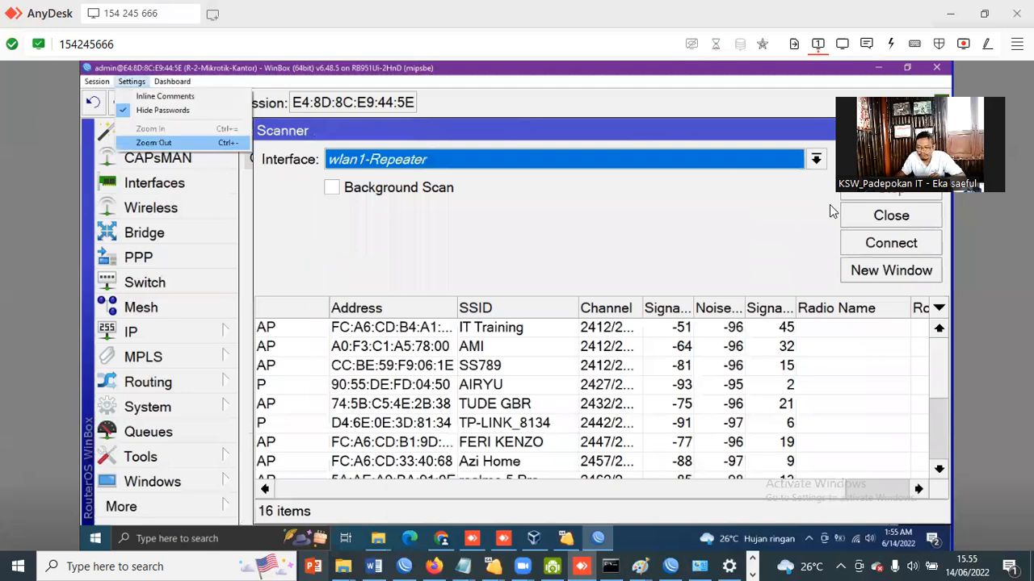
{"action": "left_click", "coordinate": [159, 144]}
{"action": "left_click", "coordinate": [700, 151]}
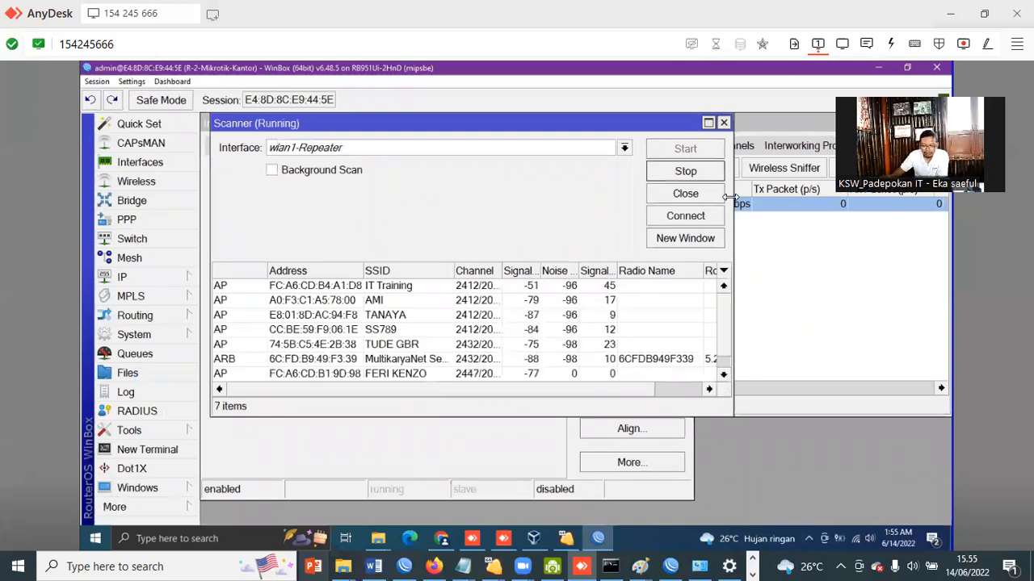
{"action": "left_click_drag", "start_coordinate": [731, 272], "coordinate": [816, 271]}
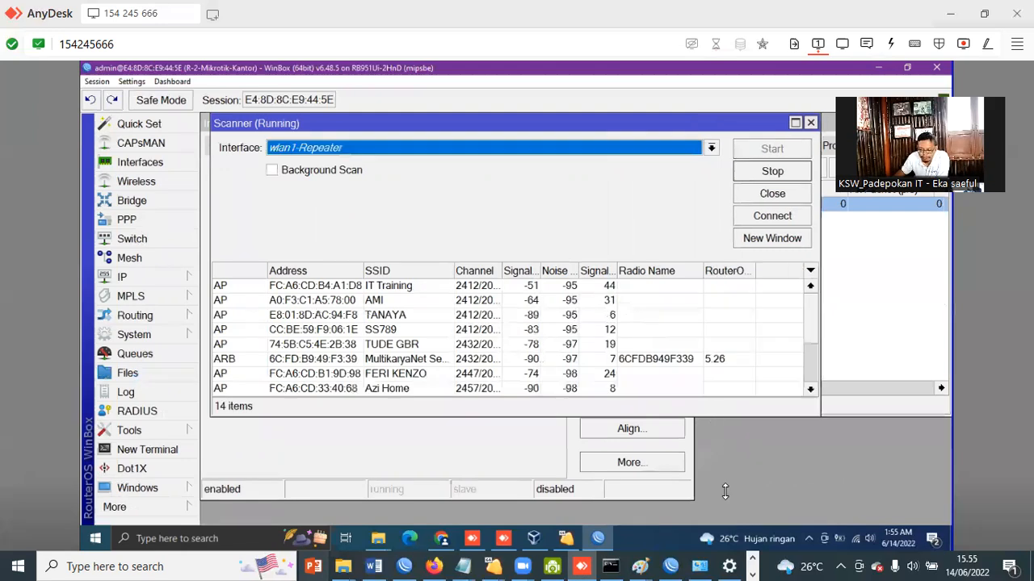
{"action": "left_click_drag", "start_coordinate": [724, 491], "coordinate": [725, 499]}
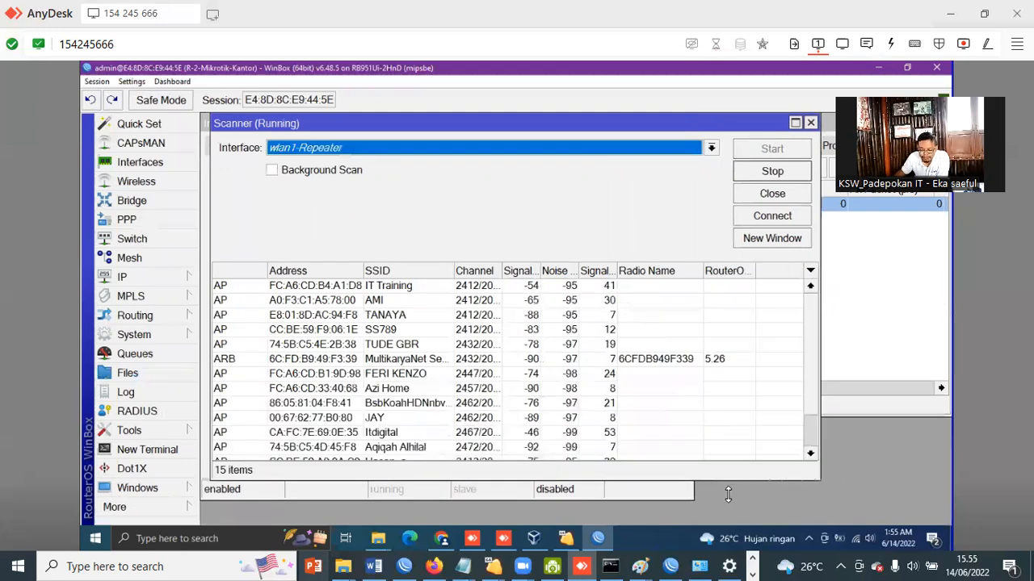
{"action": "left_click", "coordinate": [449, 273]}
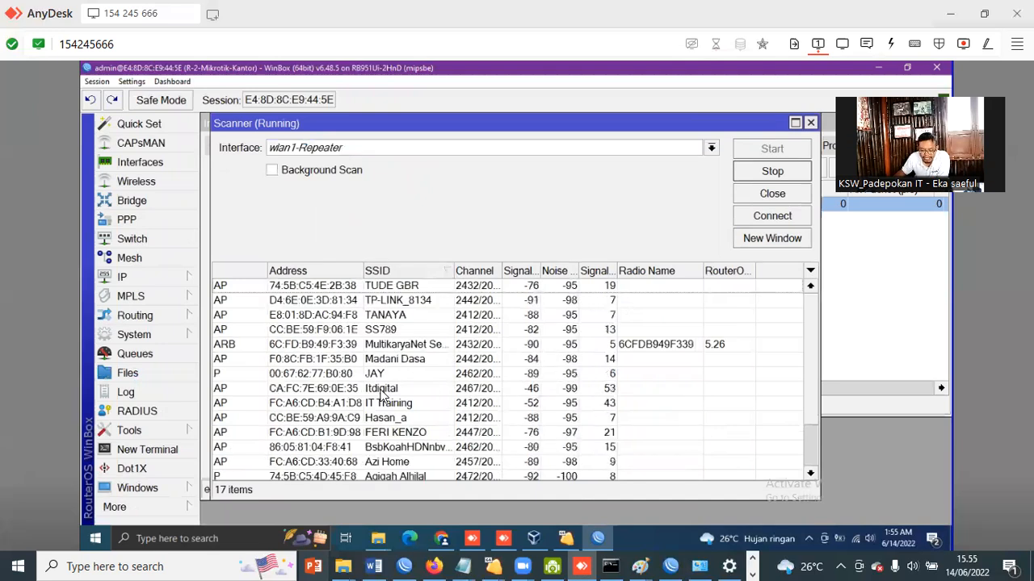
Connect wlan1-Repeater to the Itdigital network and apply the password-hp security profile to the interface
{"action": "left_click", "coordinate": [374, 391]}
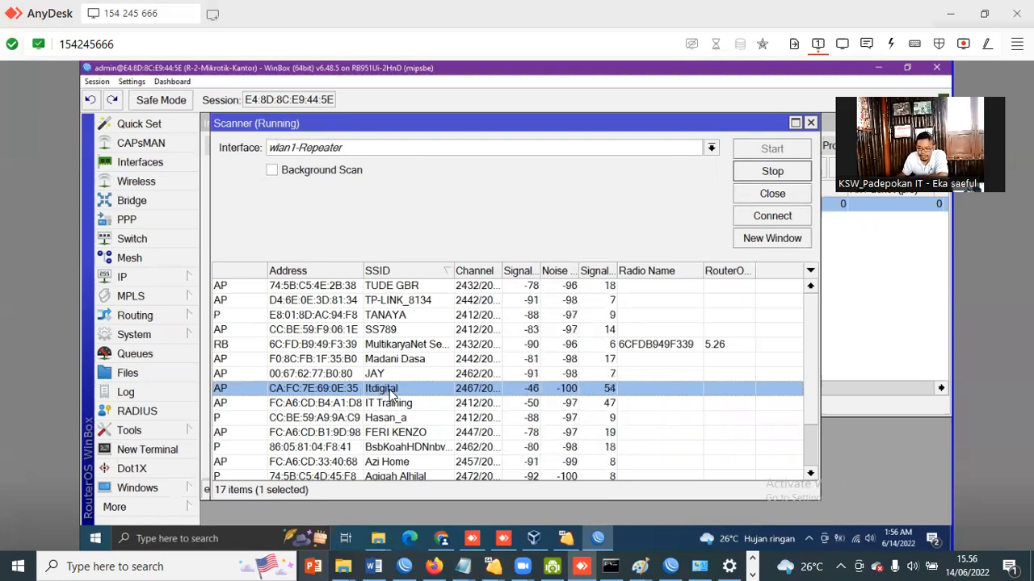
{"action": "left_click", "coordinate": [783, 218]}
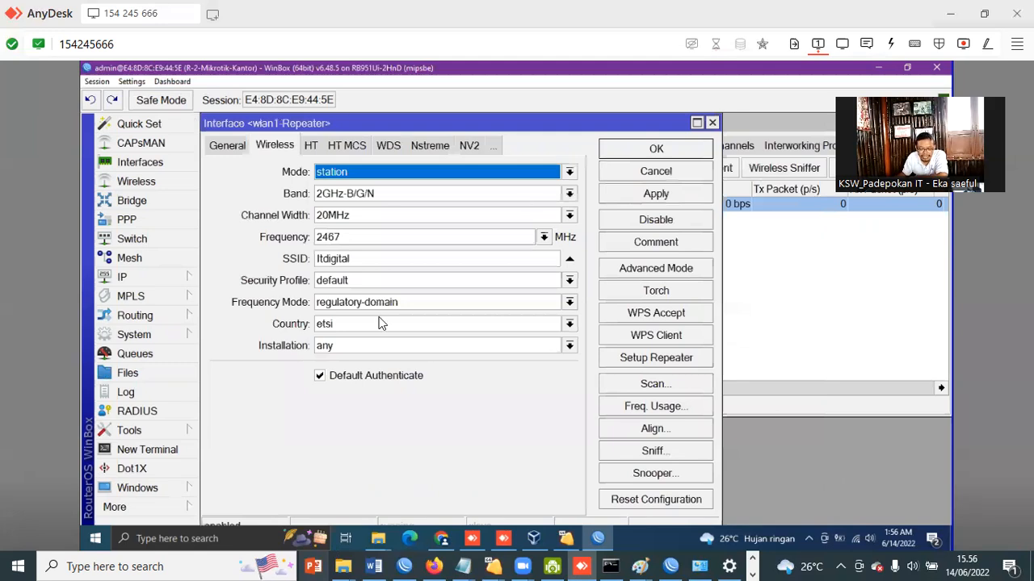
{"action": "left_click", "coordinate": [570, 280]}
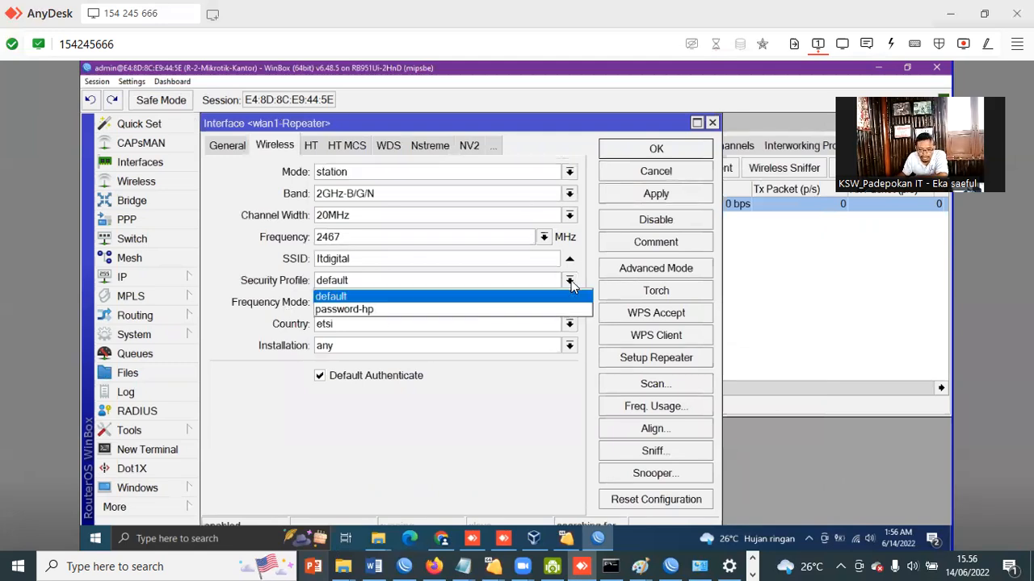
{"action": "left_click", "coordinate": [359, 311]}
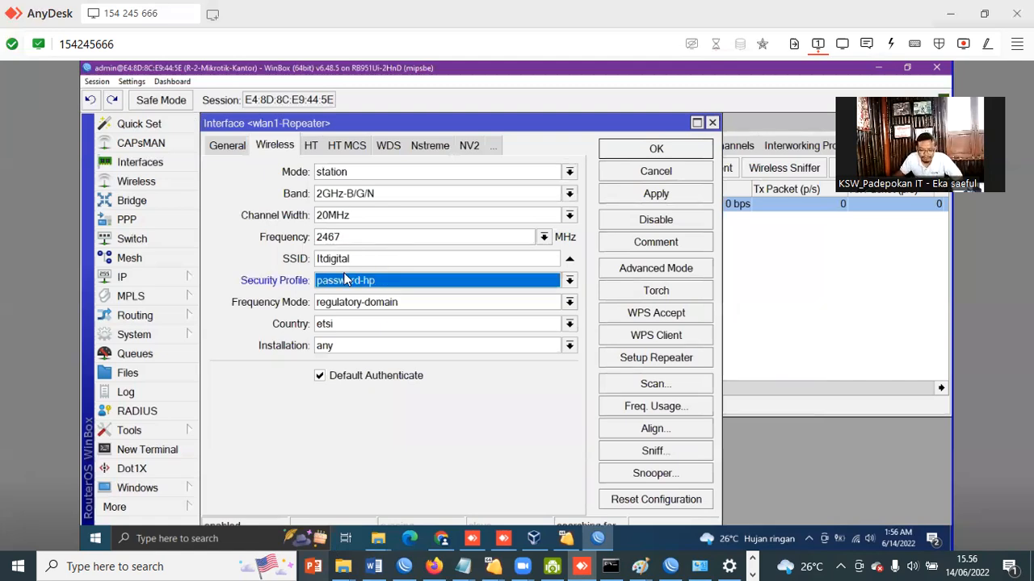
{"action": "left_click", "coordinate": [677, 194]}
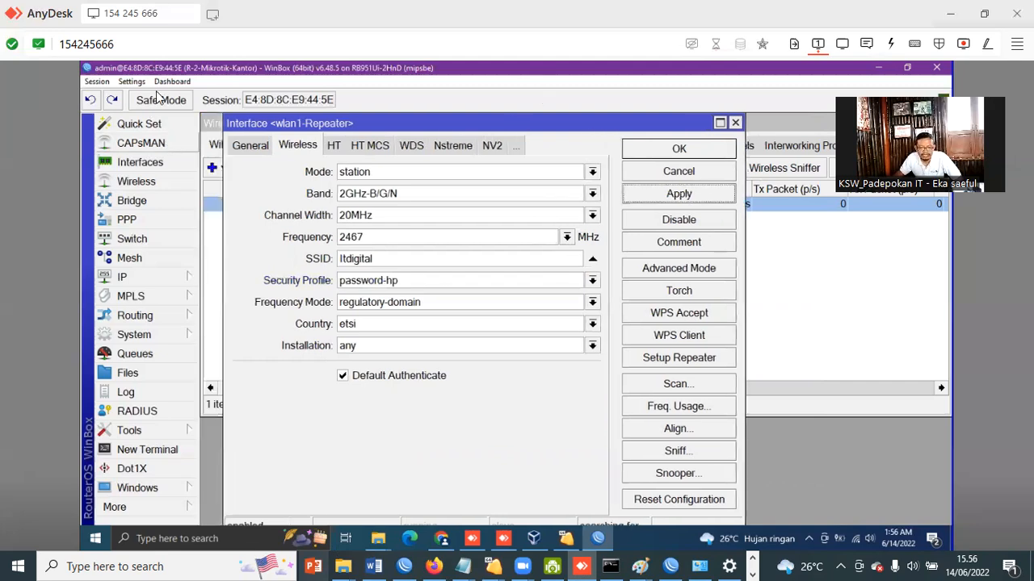
Check wlan1-Repeater's connection status before closing its settings, and inspect its status flag in the wireless and general interface lists
{"action": "left_click", "coordinate": [131, 81]}
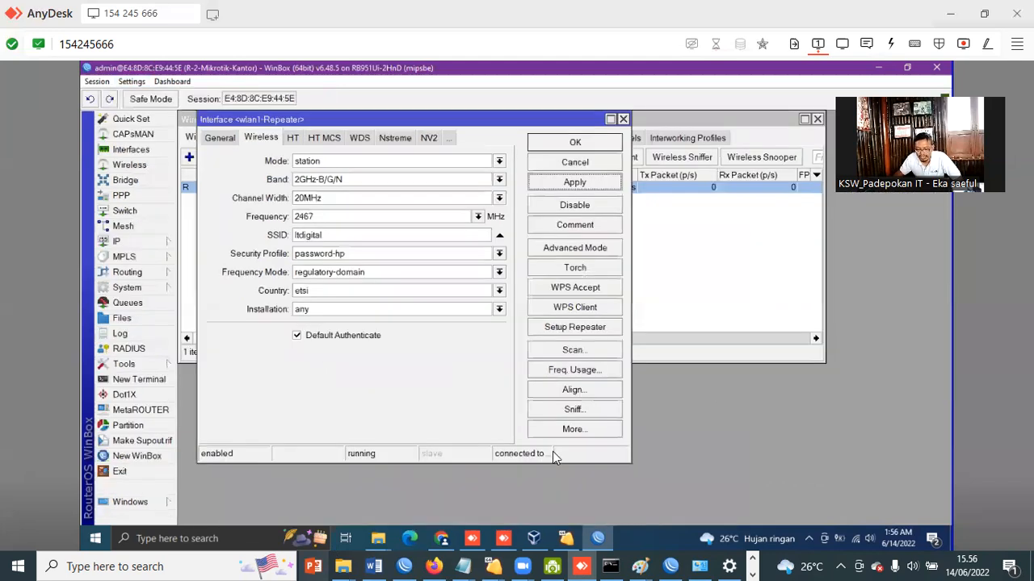
{"action": "left_click_drag", "start_coordinate": [631, 361], "coordinate": [728, 366]}
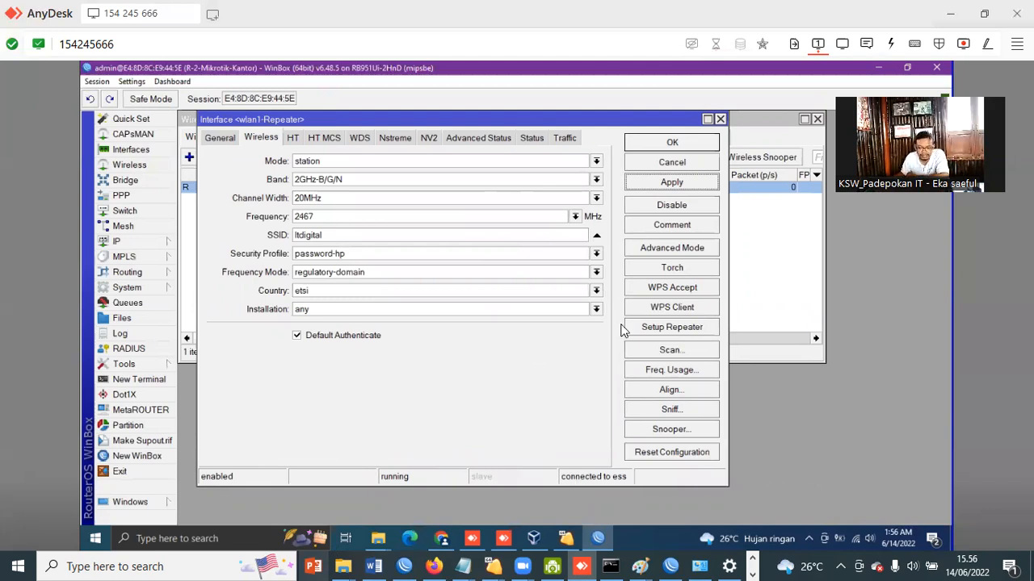
{"action": "left_click", "coordinate": [689, 143]}
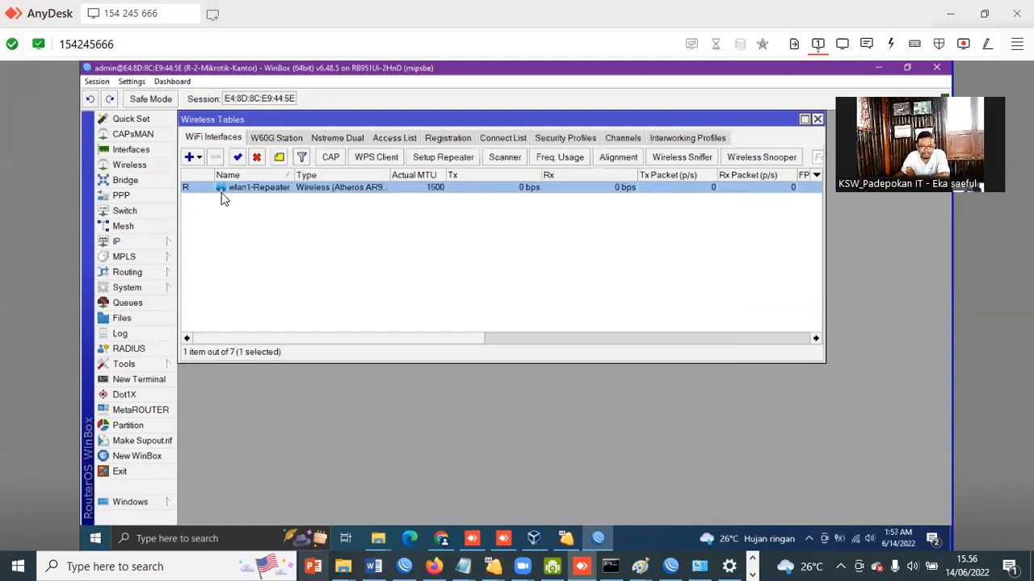
{"action": "left_click_drag", "start_coordinate": [215, 174], "coordinate": [246, 175]}
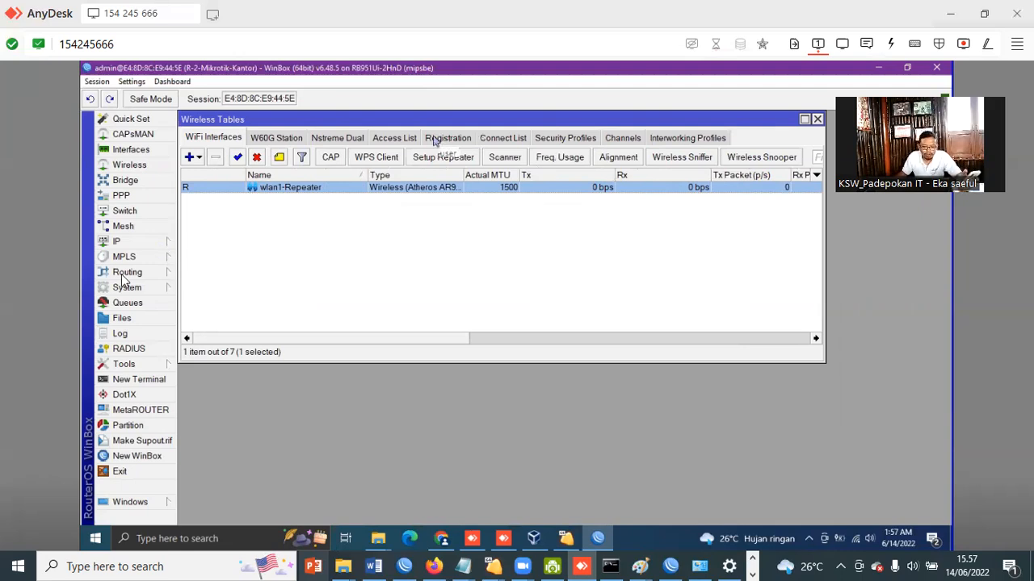
{"action": "left_click", "coordinate": [131, 149]}
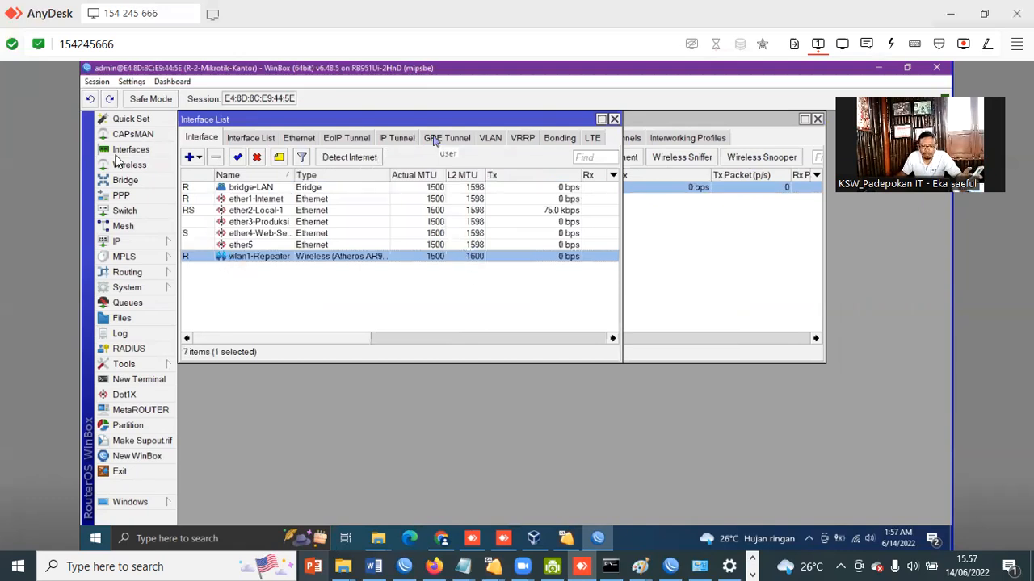
Add and save a DHCP client on the wlan1-Repeater interface
{"action": "left_click", "coordinate": [97, 82]}
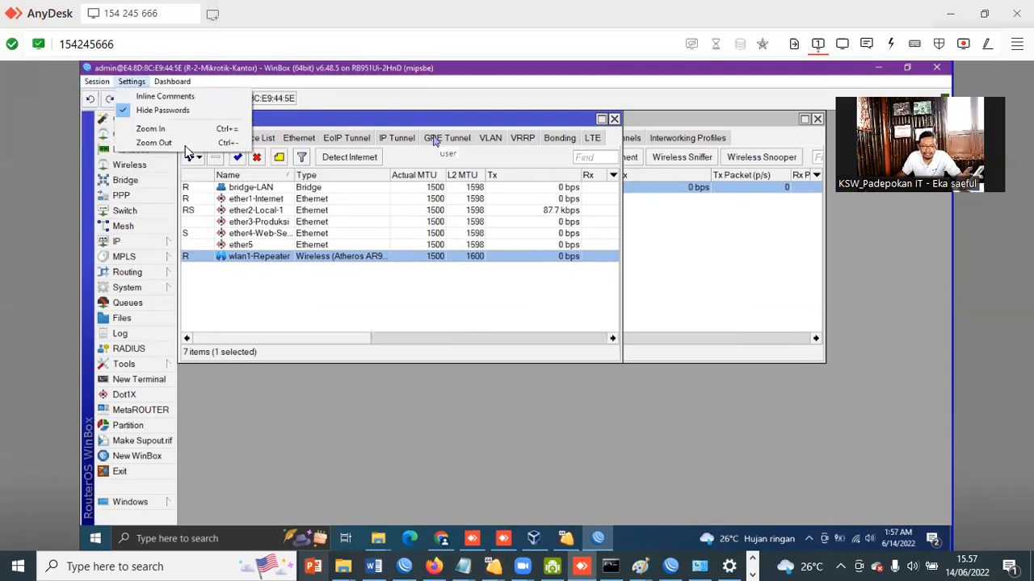
{"action": "left_click", "coordinate": [187, 129]}
{"action": "left_click", "coordinate": [136, 276]}
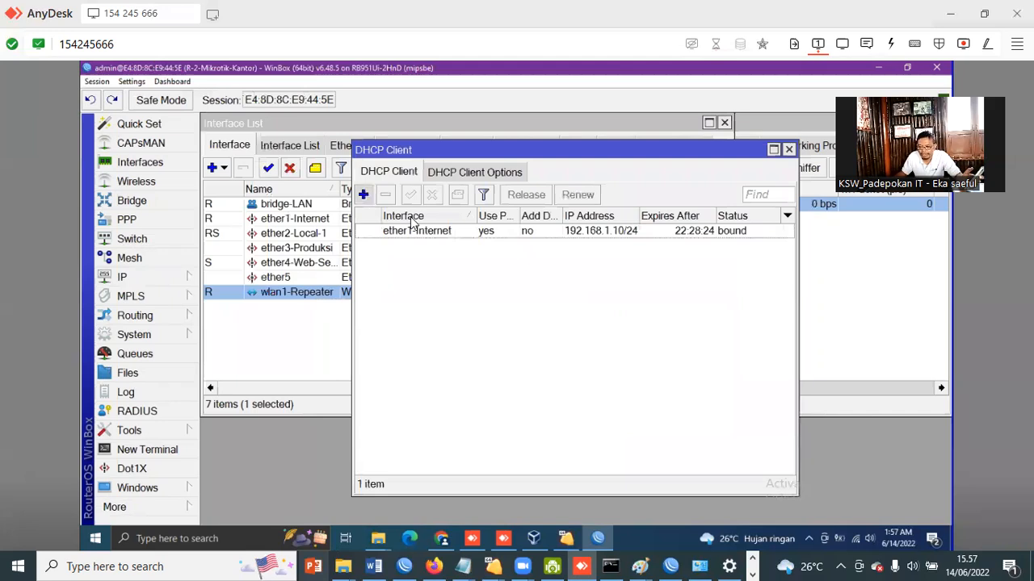
{"action": "left_click", "coordinate": [363, 194]}
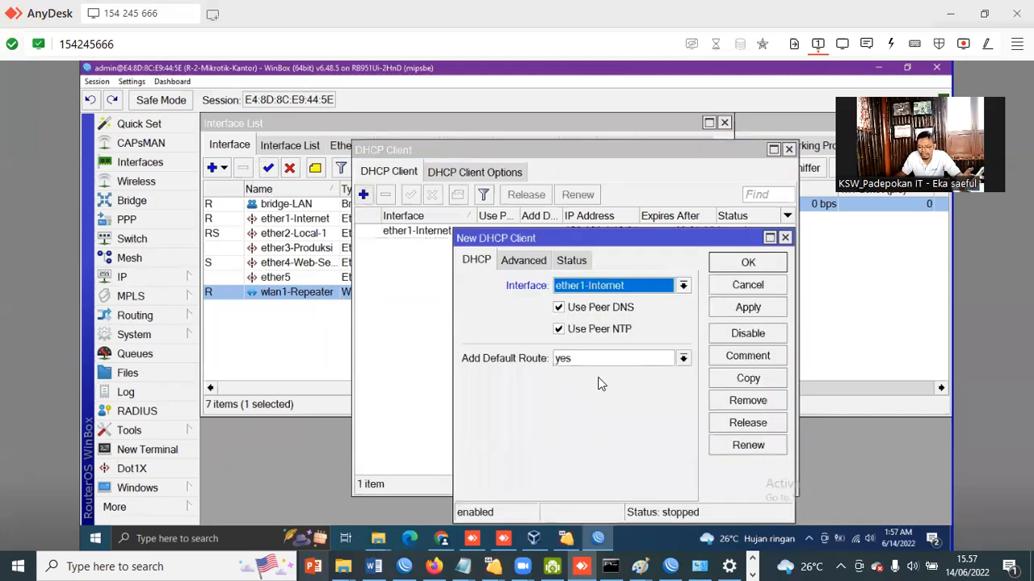
{"action": "left_click", "coordinate": [600, 379]}
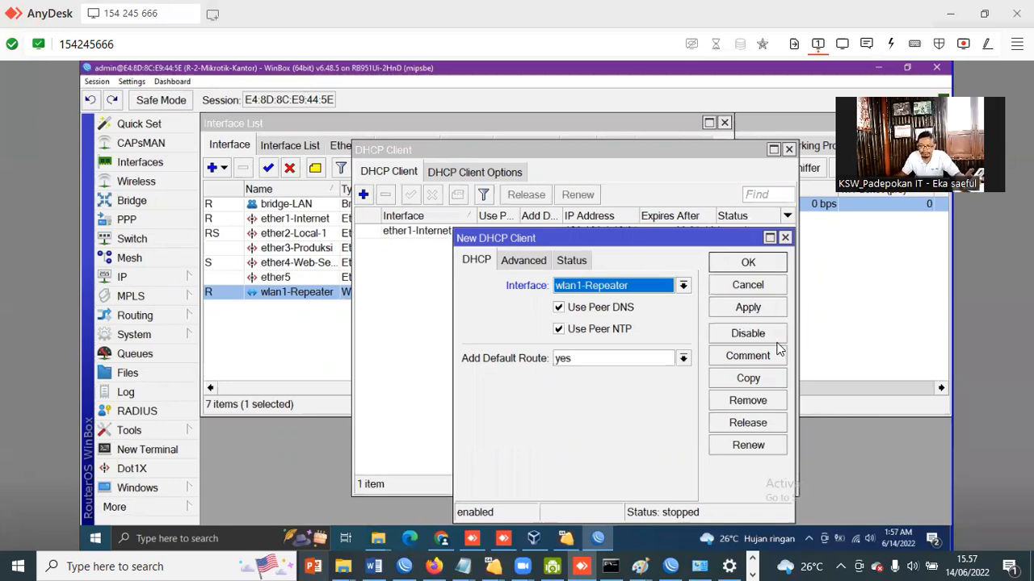
{"action": "left_click", "coordinate": [764, 315]}
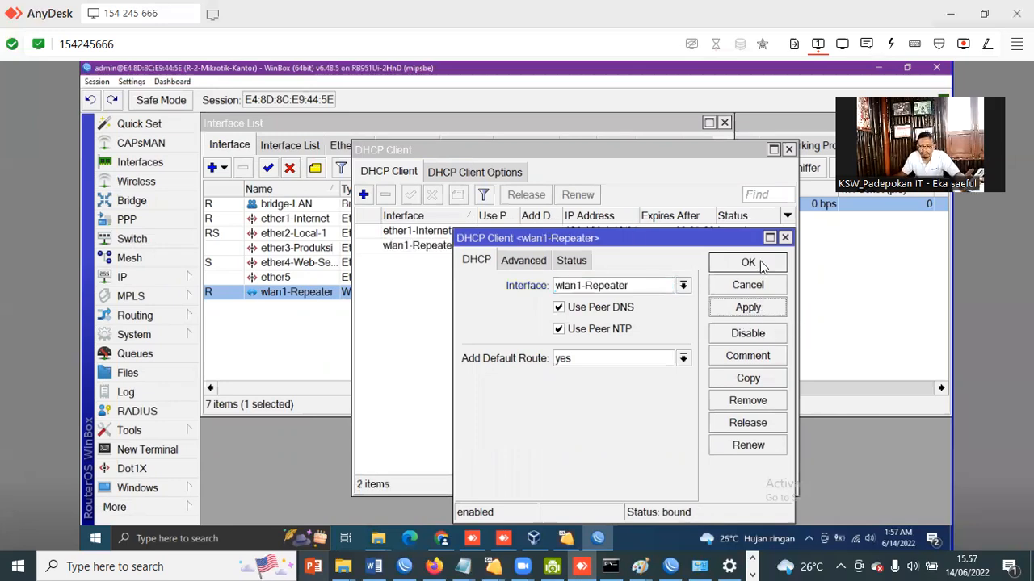
{"action": "left_click", "coordinate": [763, 269]}
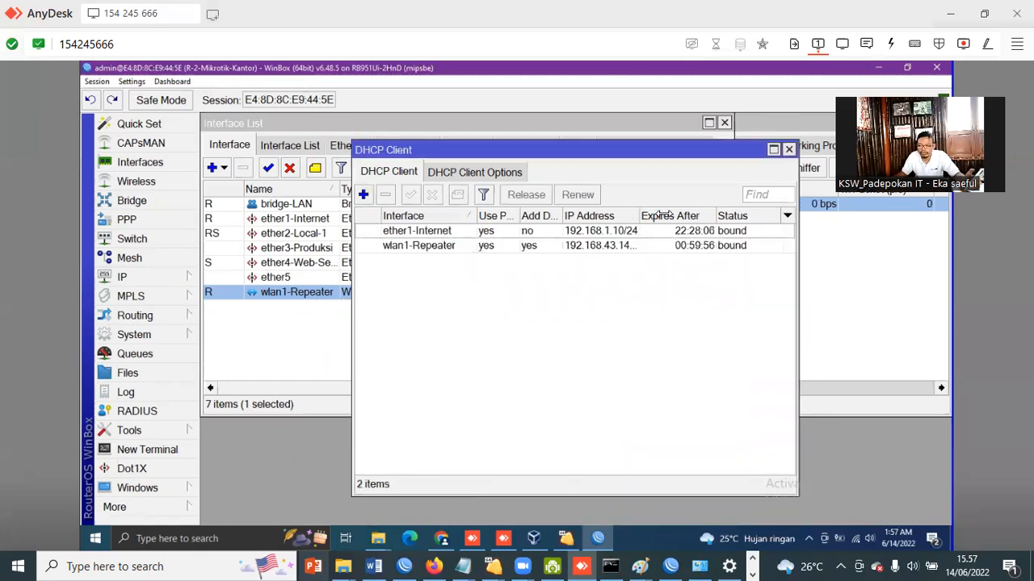
Reposition and widen the DHCP Client window to read the IP address and status of both clients in full
{"action": "left_click_drag", "start_coordinate": [468, 150], "coordinate": [399, 160]}
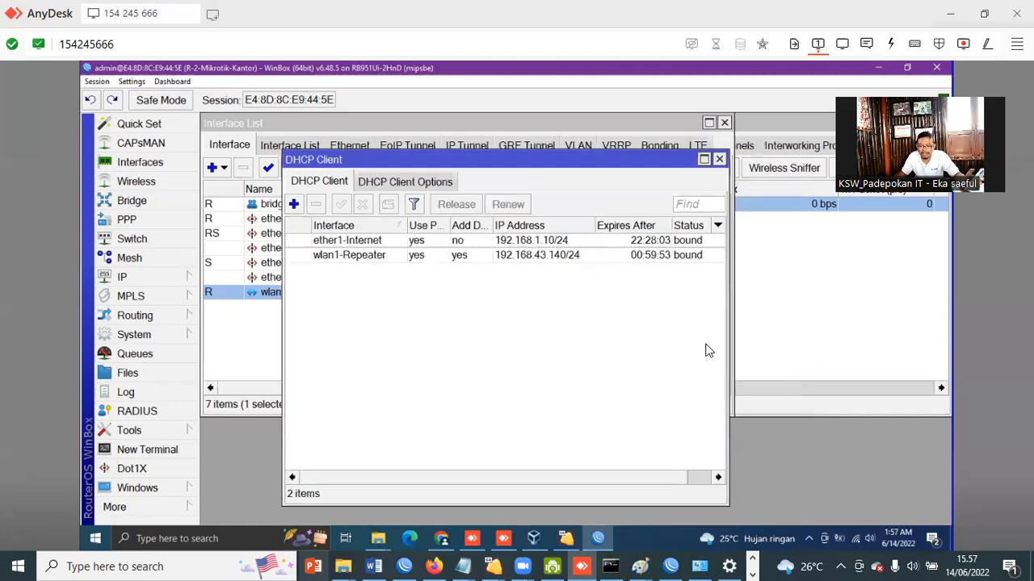
{"action": "left_click_drag", "start_coordinate": [797, 335], "coordinate": [815, 336]}
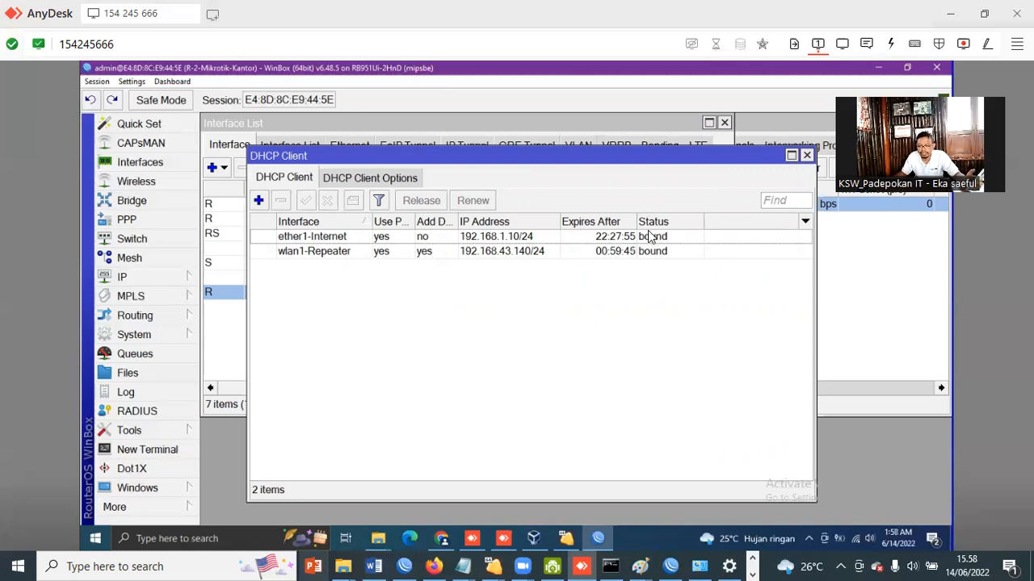
{"action": "left_click", "coordinate": [507, 240]}
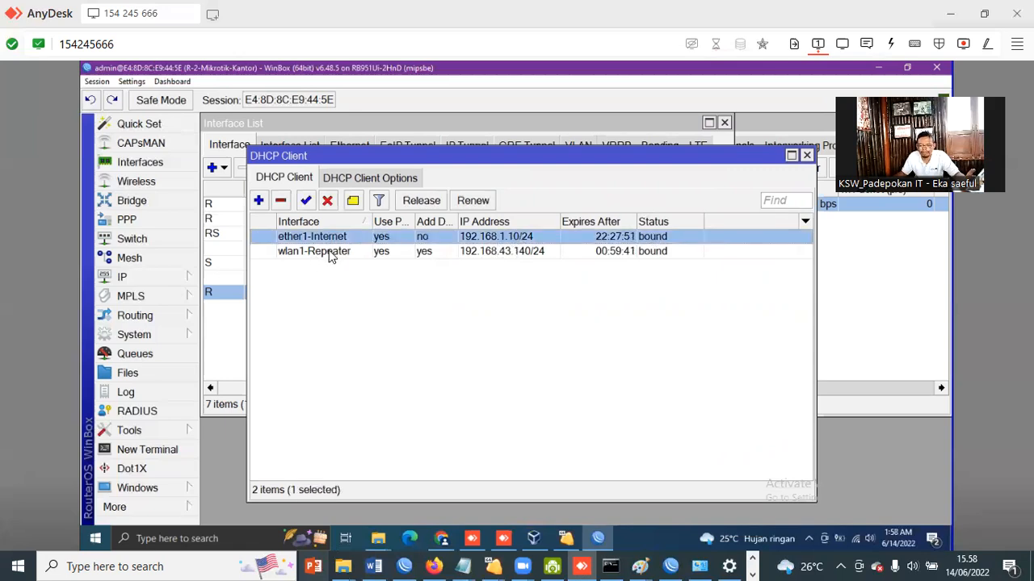
Examine the IP address and gateway in the wlan1-Repeater DHCP client's status details, and close them
{"action": "left_click", "coordinate": [494, 254]}
{"action": "double_click", "coordinate": [494, 255]}
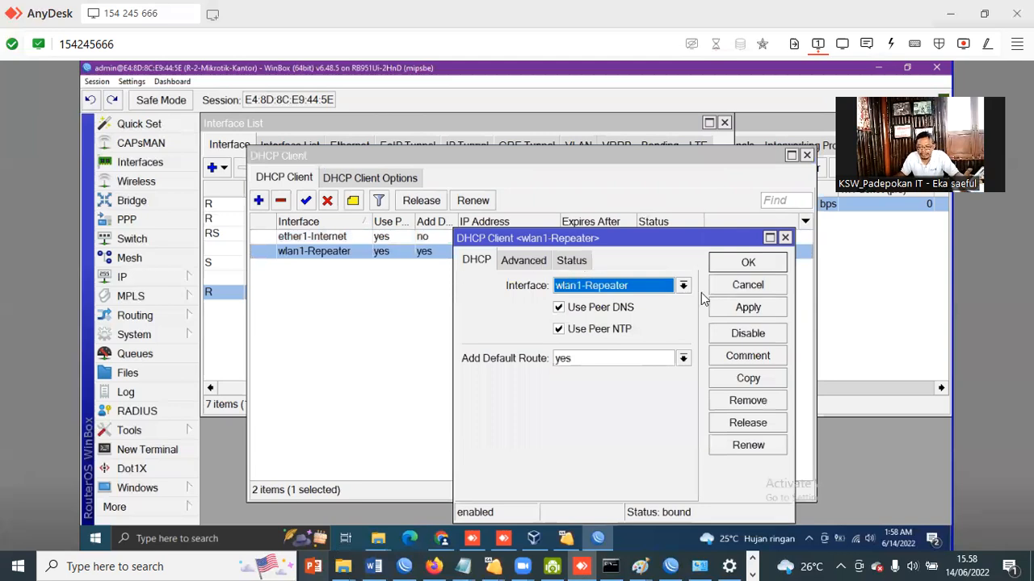
{"action": "left_click_drag", "start_coordinate": [637, 242], "coordinate": [584, 207]}
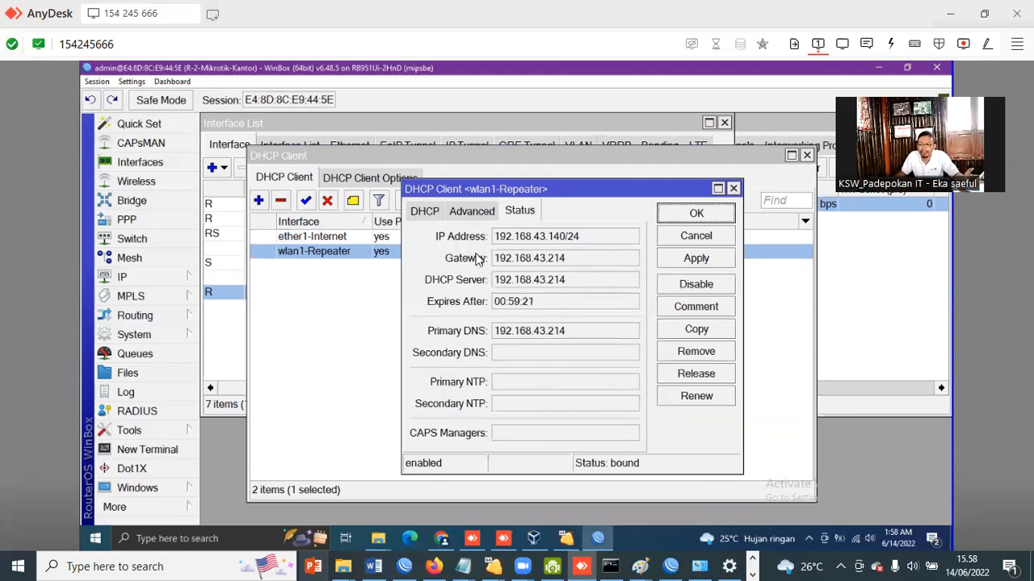
{"action": "double_click", "coordinate": [570, 260]}
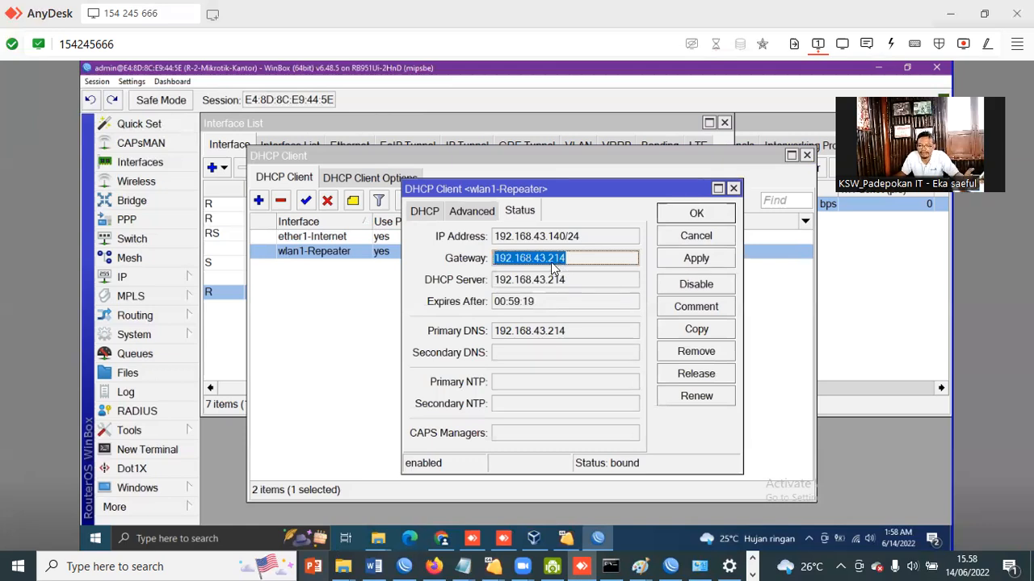
{"action": "left_click", "coordinate": [581, 237]}
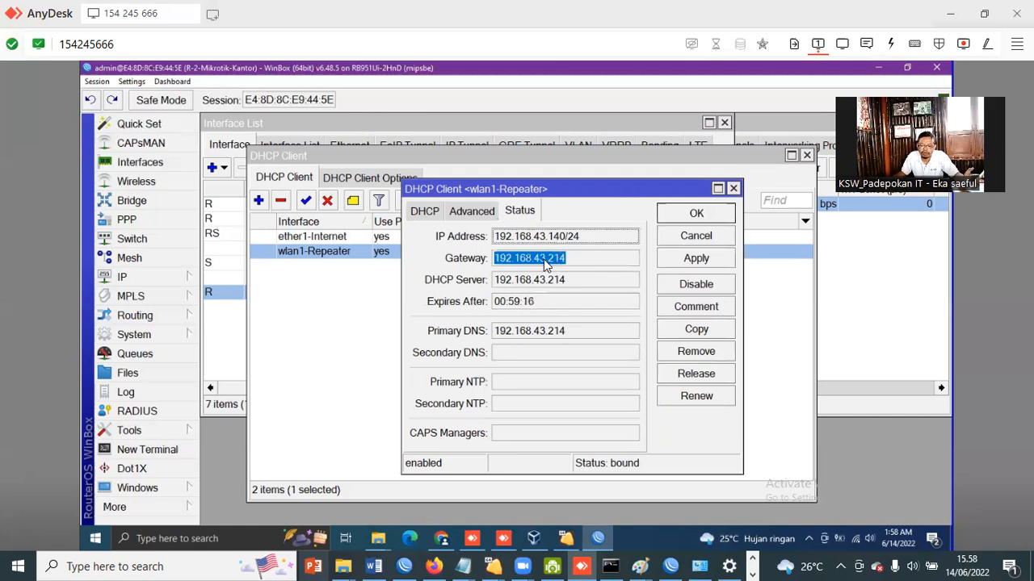
{"action": "left_click", "coordinate": [712, 214]}
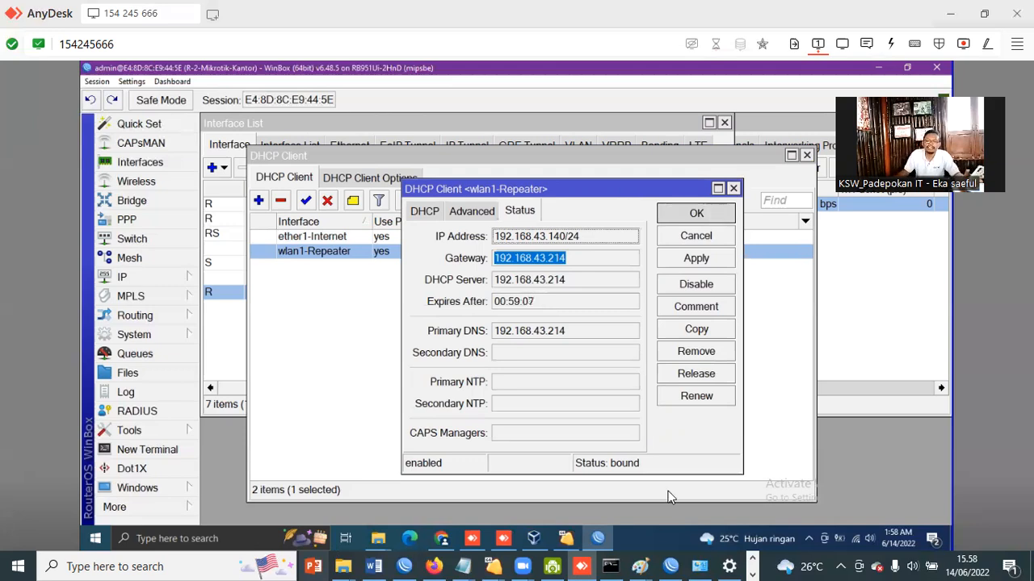
{"action": "left_click", "coordinate": [332, 254]}
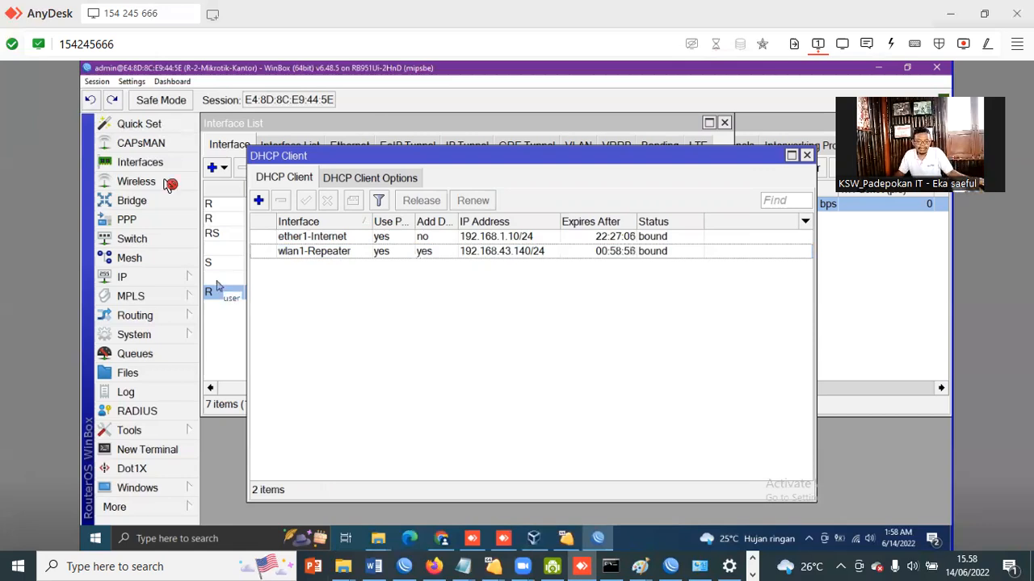
{"action": "mouse_move", "coordinate": [670, 567]}
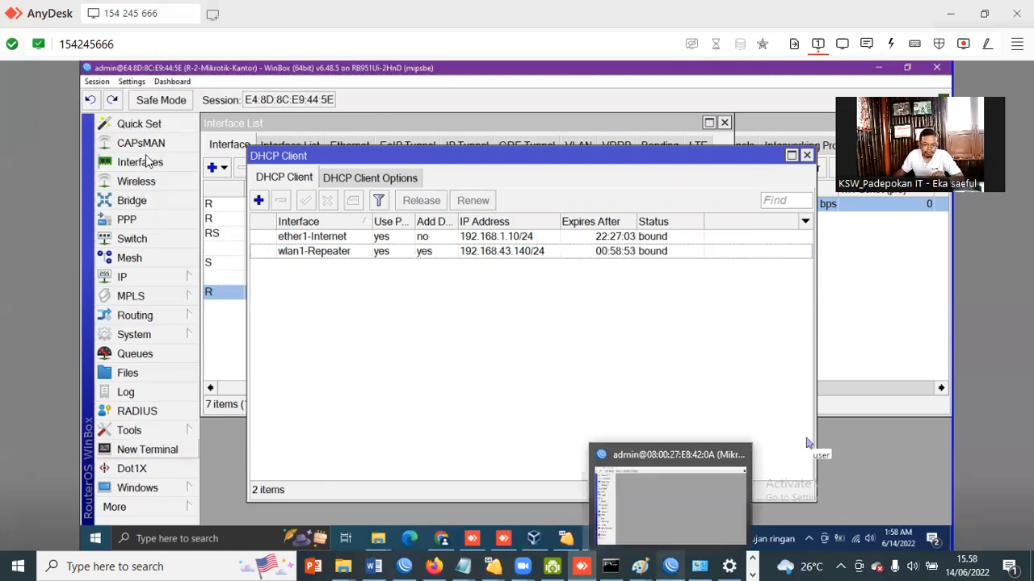
Ping google.com from a new terminal to test the router's internet connection, and close the terminal
{"action": "left_click", "coordinate": [161, 454]}
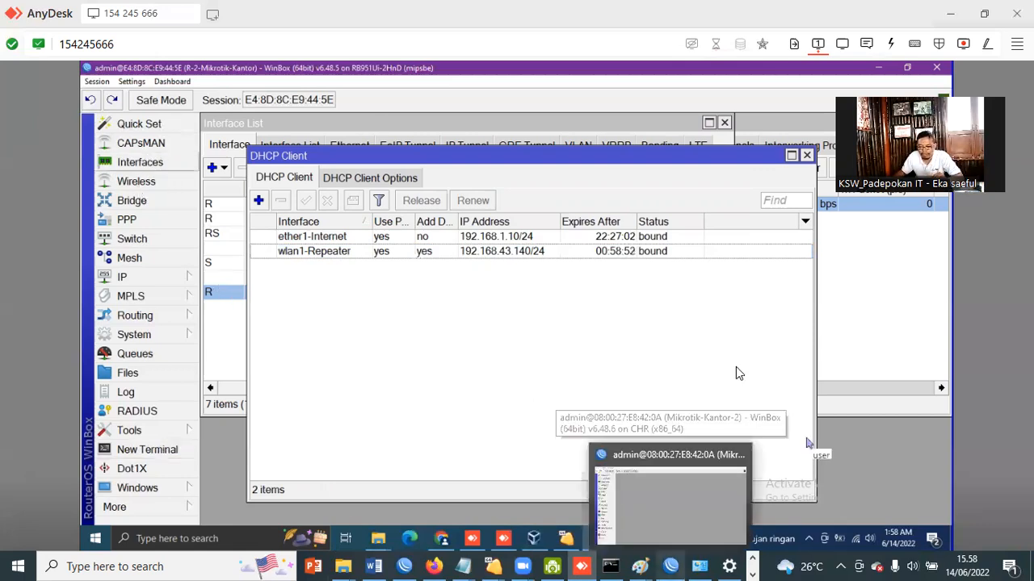
{"action": "type", "text": "p"}
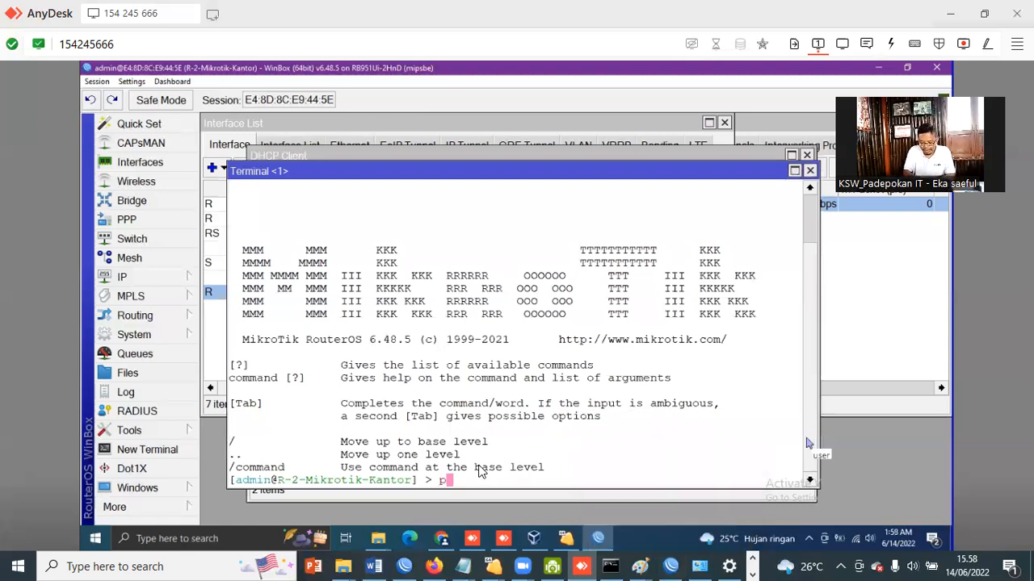
{"action": "type", "text": "ing go"}
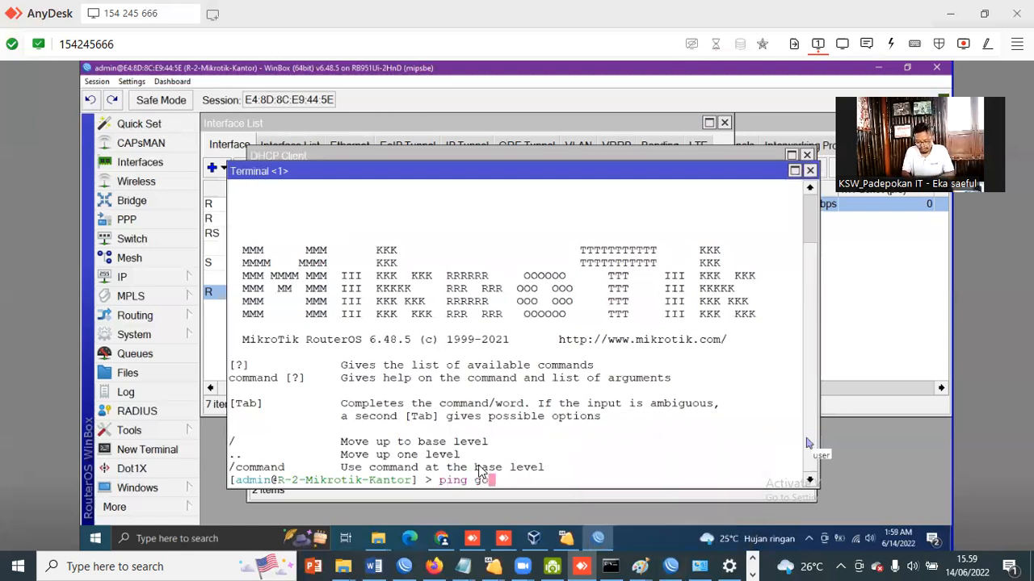
{"action": "type", "text": "ogle.com"}
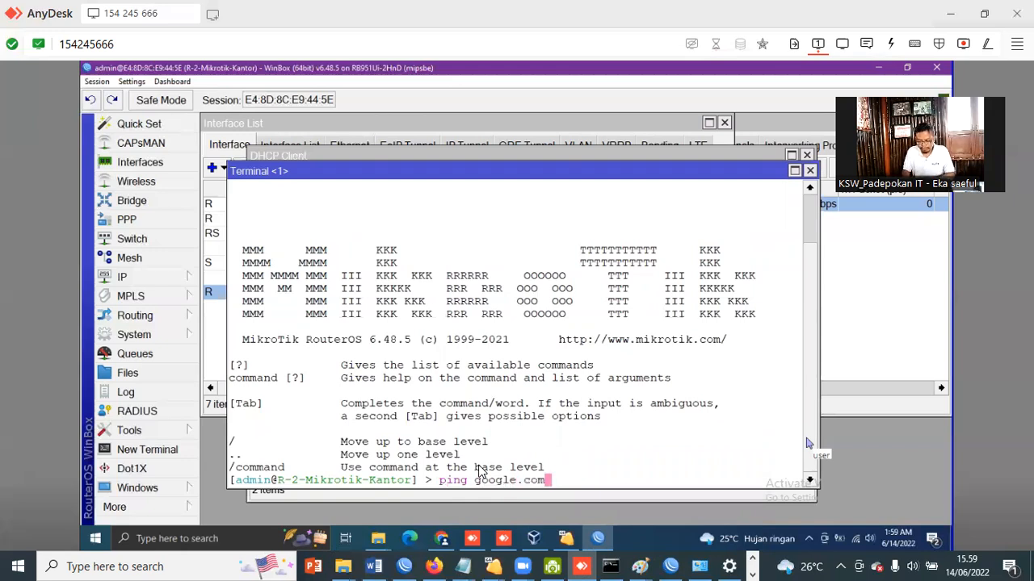
{"action": "key", "text": "Return"}
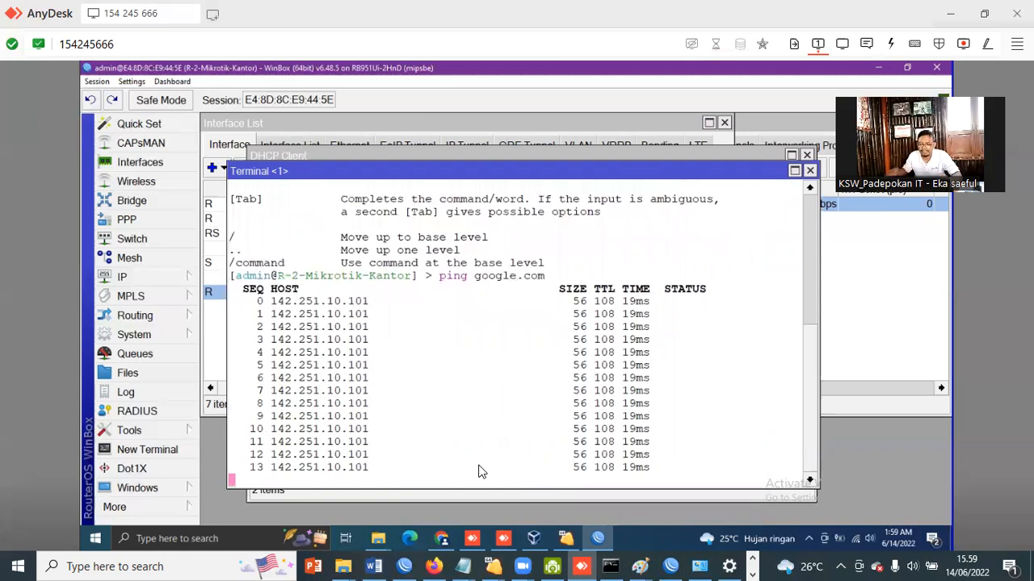
{"action": "left_click", "coordinate": [810, 171]}
Clear the other open windows and reopen the interface list on its own
{"action": "left_click", "coordinate": [130, 168]}
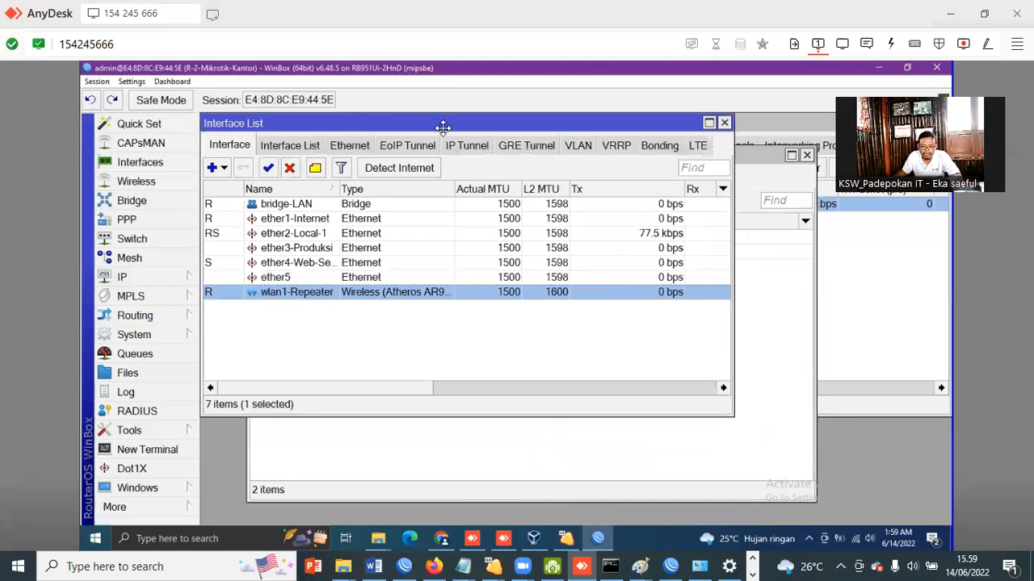
{"action": "left_click_drag", "start_coordinate": [368, 119], "coordinate": [494, 150]}
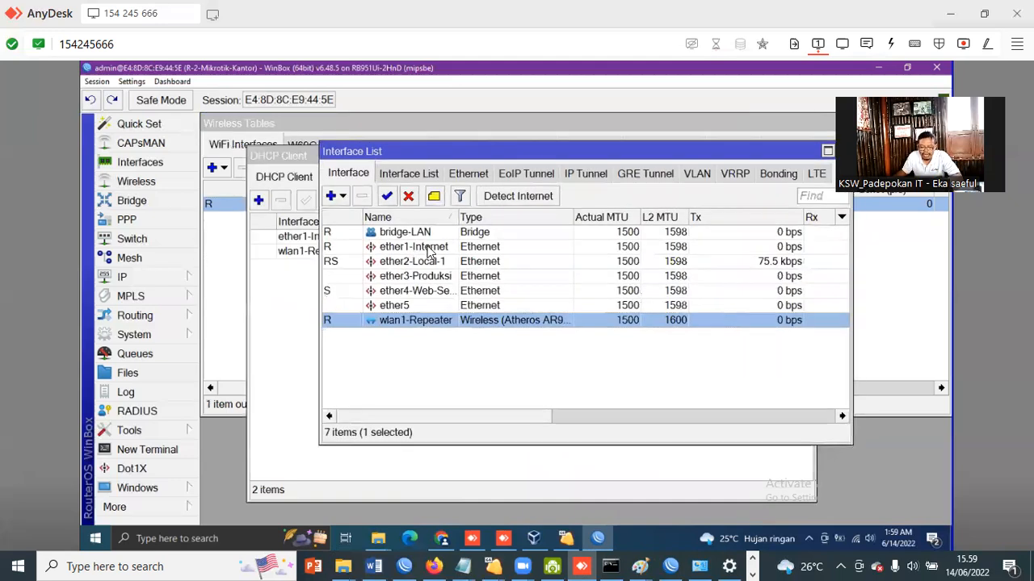
{"action": "left_click", "coordinate": [213, 249]}
{"action": "left_click", "coordinate": [98, 81]}
{"action": "left_click", "coordinate": [154, 175]}
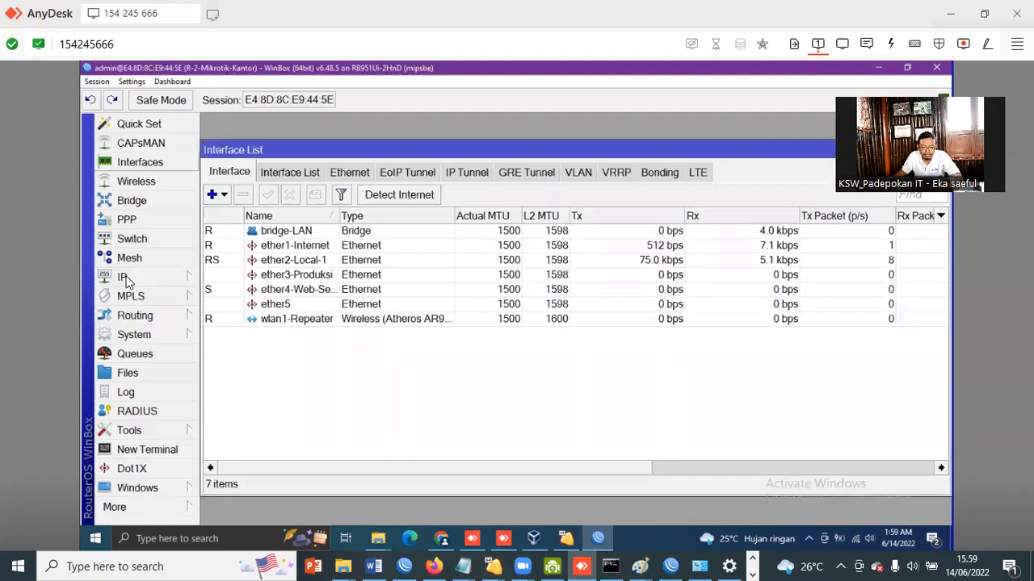
Open the IP route list and move it clear of the interface names
{"action": "left_click", "coordinate": [129, 278]}
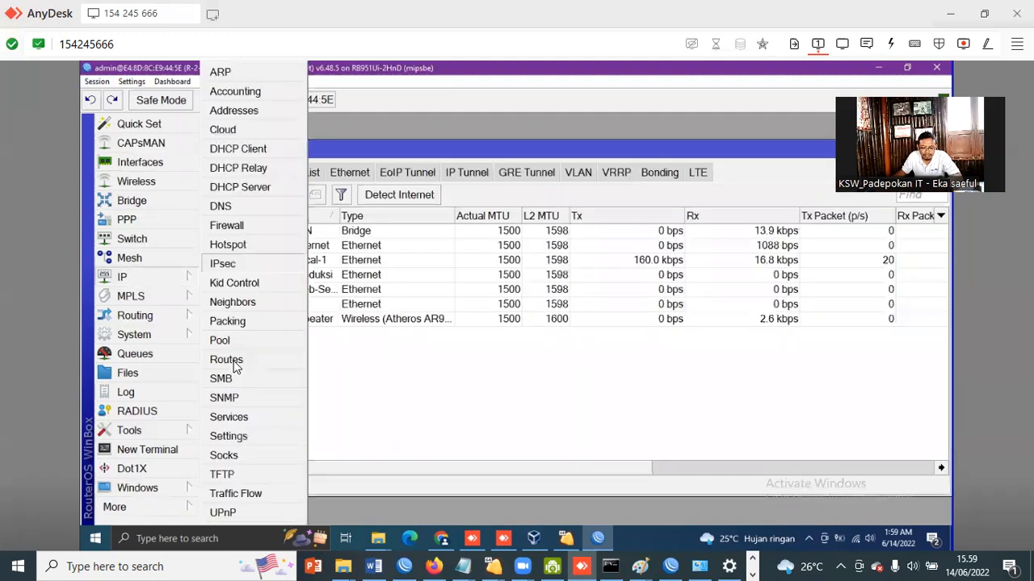
{"action": "left_click", "coordinate": [227, 360]}
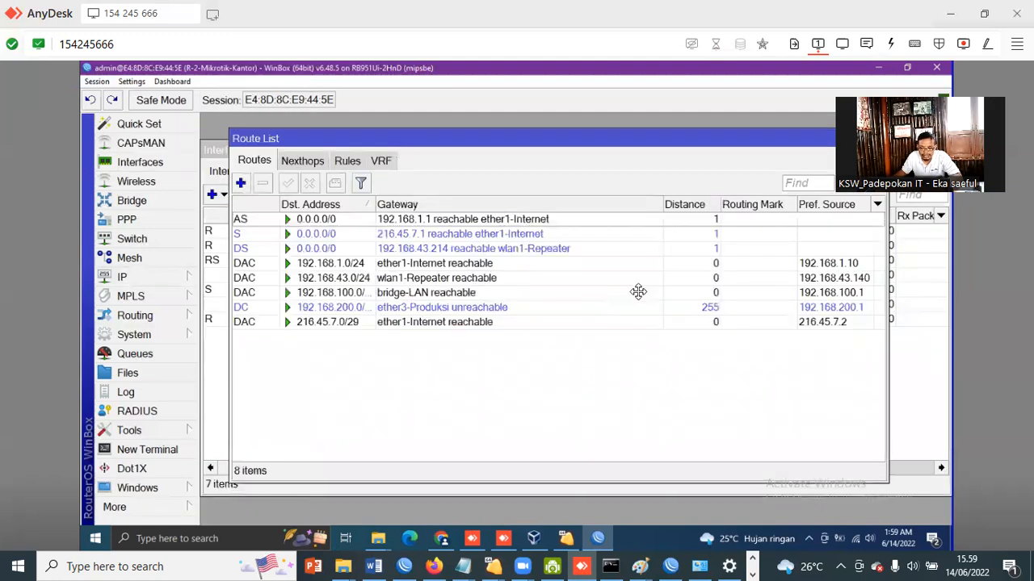
{"action": "left_click_drag", "start_coordinate": [616, 251], "coordinate": [601, 233]}
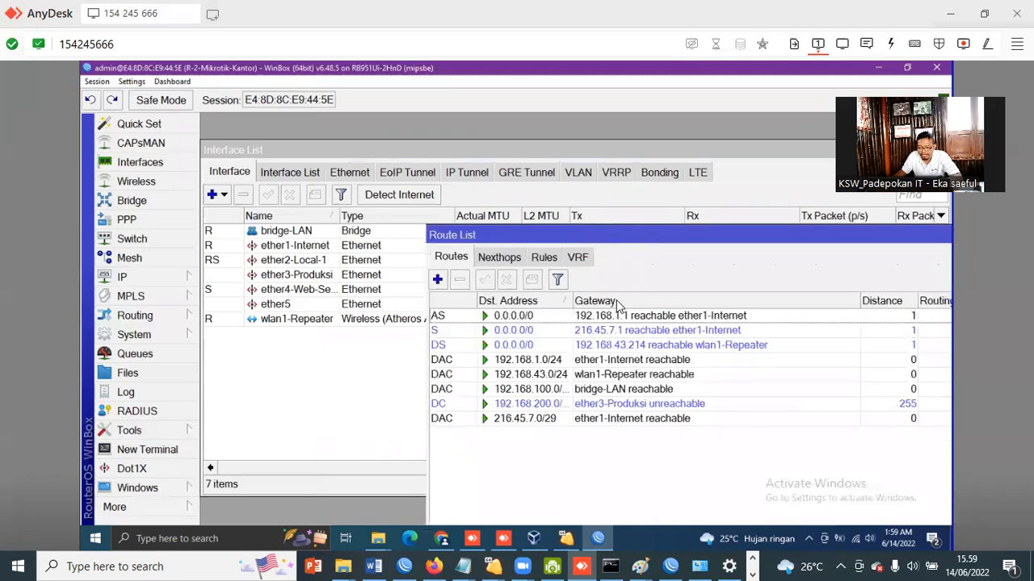
Add the comment "Indihome Telkom" to the default route whose gateway is 192.168.1.1
{"action": "left_click", "coordinate": [525, 309]}
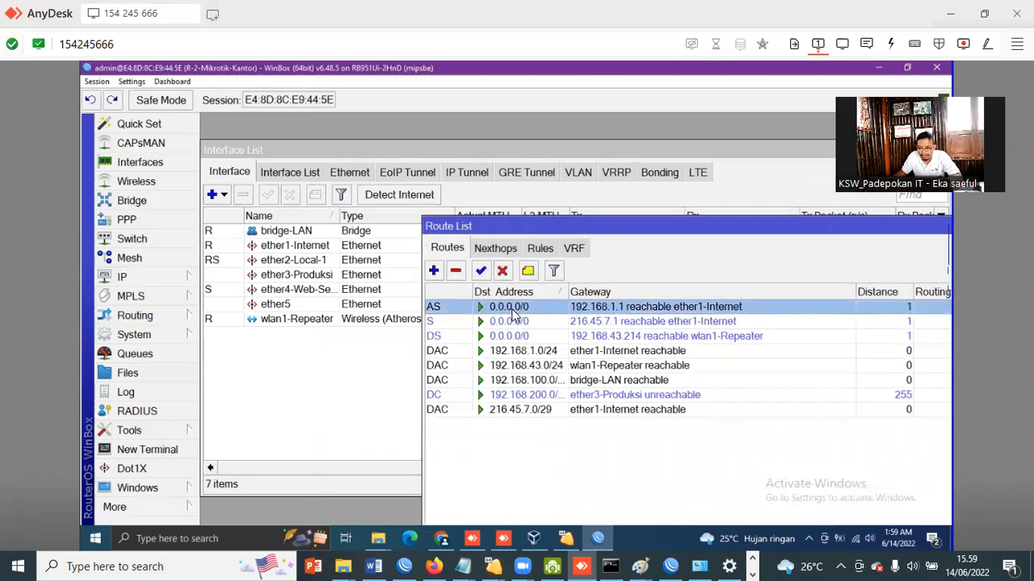
{"action": "key", "text": "ctrl+m"}
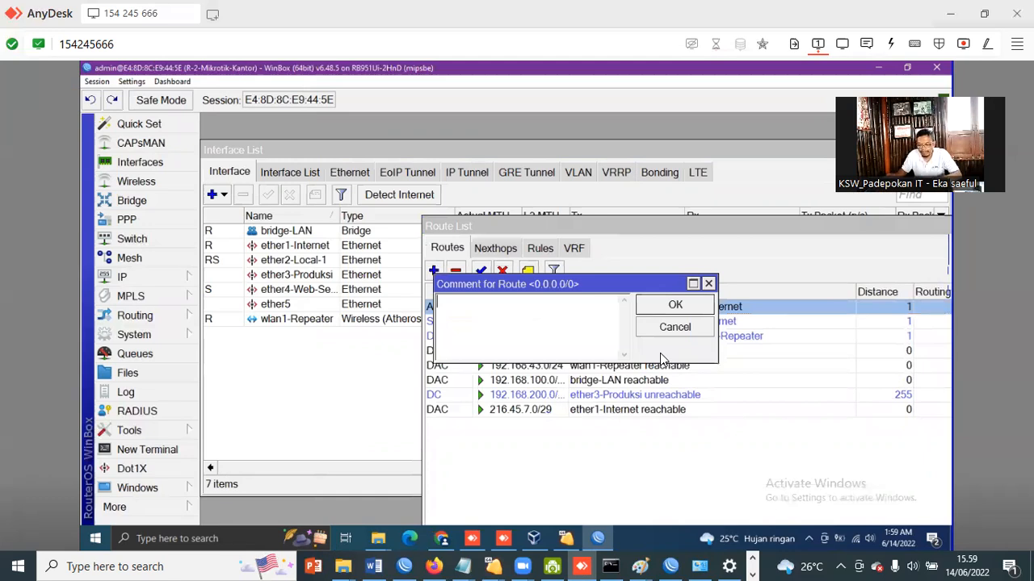
{"action": "type", "text": "Indihome"}
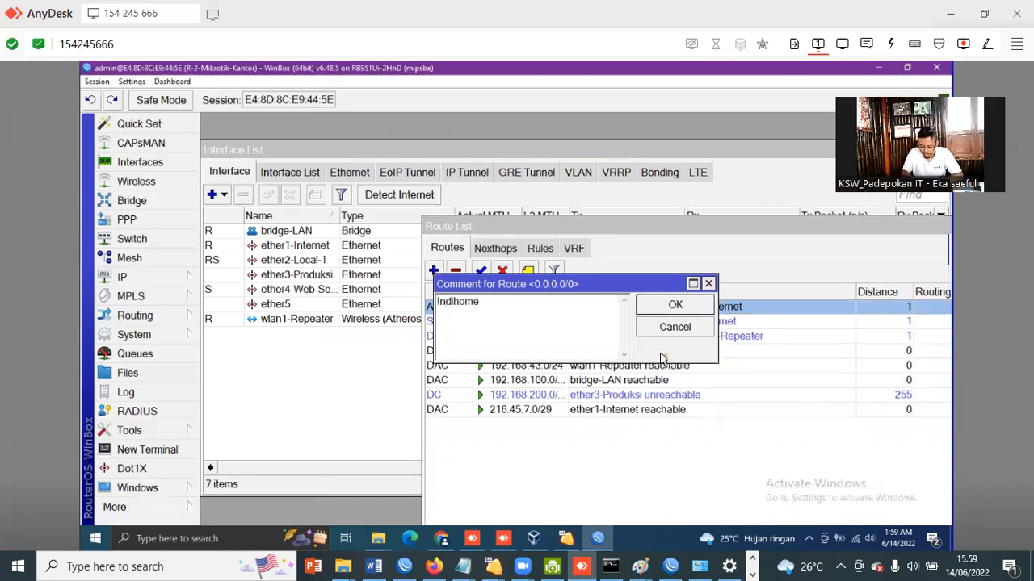
{"action": "type", "text": " Telkom"}
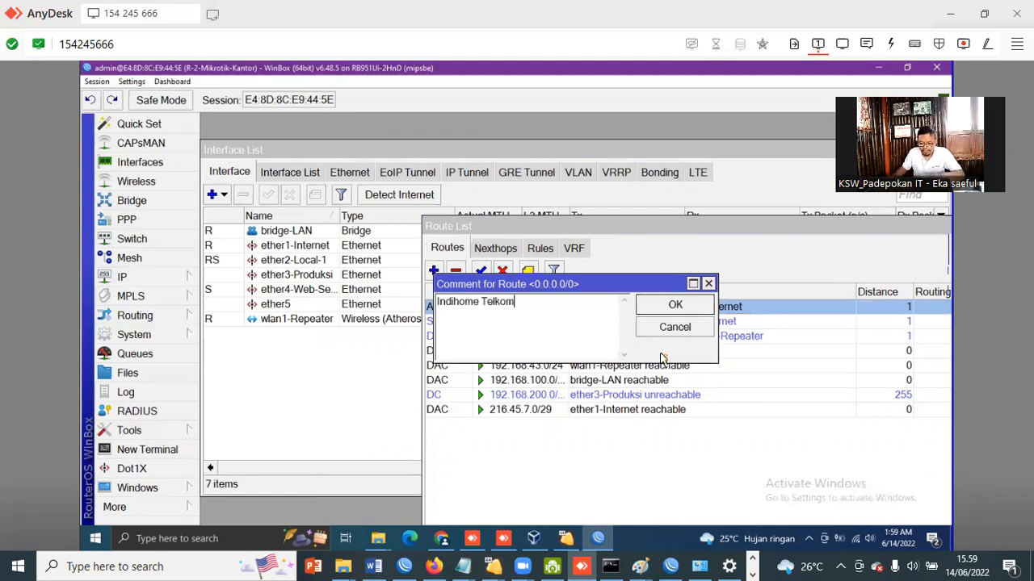
{"action": "key", "text": "Return"}
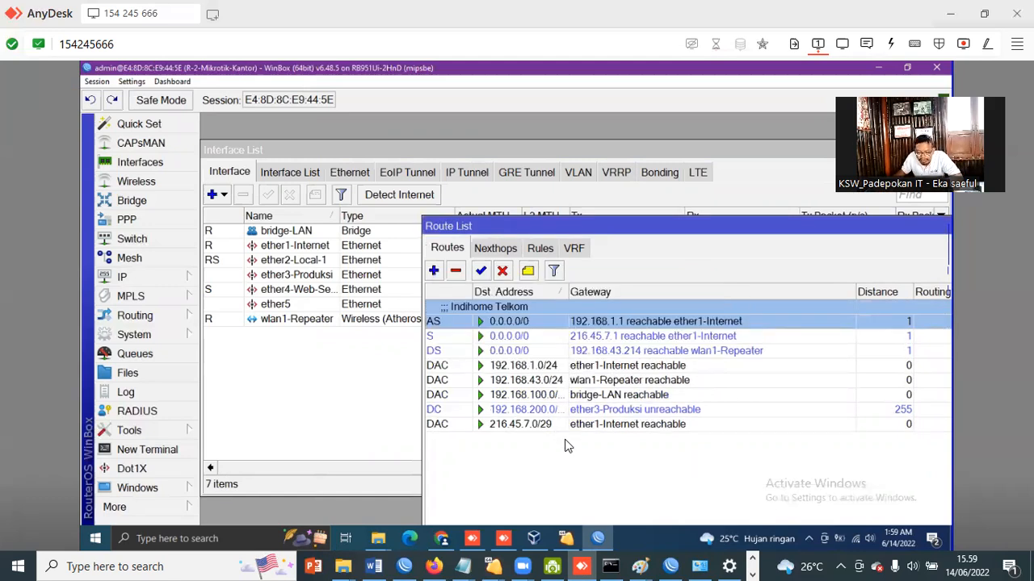
Compare the wlan1-Repeater and Indihome Telkom routes, and disable the ether1-Internet interface
{"action": "left_click", "coordinate": [555, 381]}
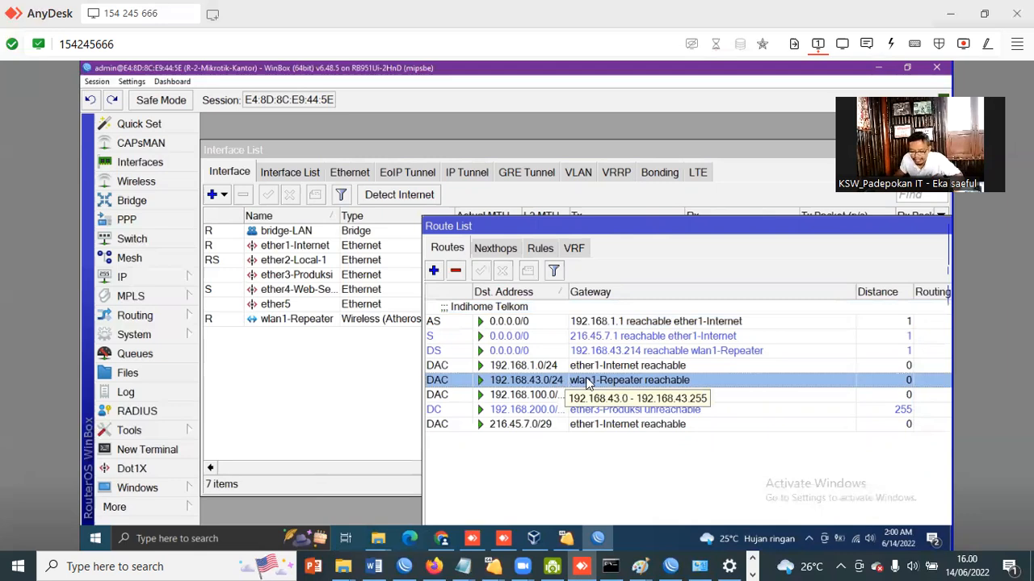
{"action": "left_click", "coordinate": [521, 318]}
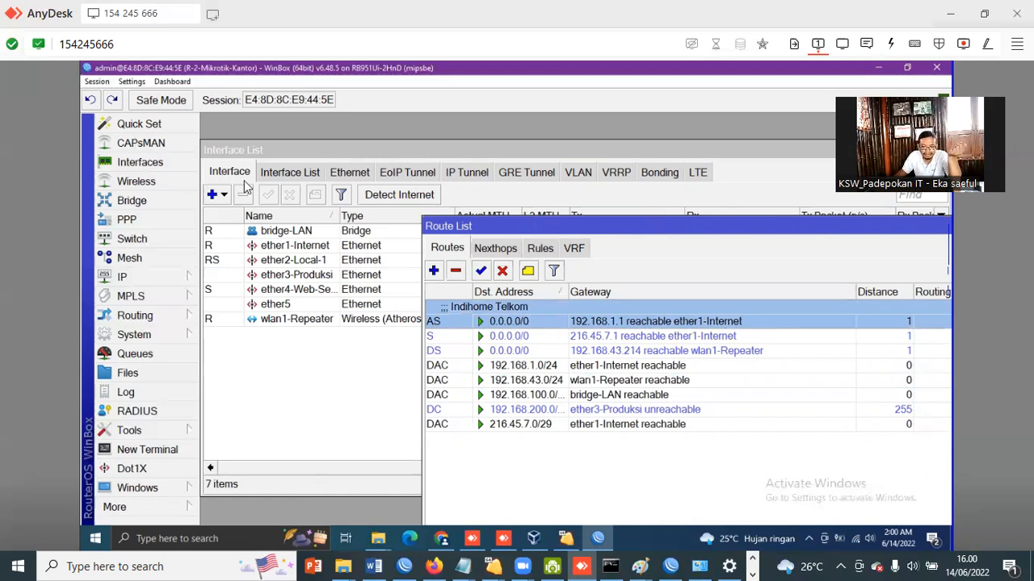
{"action": "left_click", "coordinate": [293, 249]}
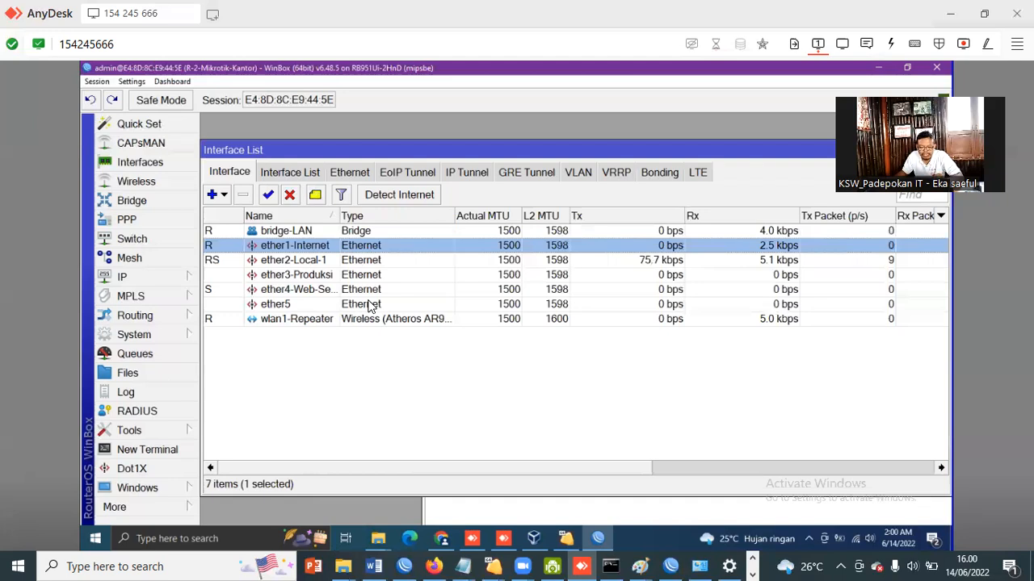
{"action": "left_click", "coordinate": [292, 196]}
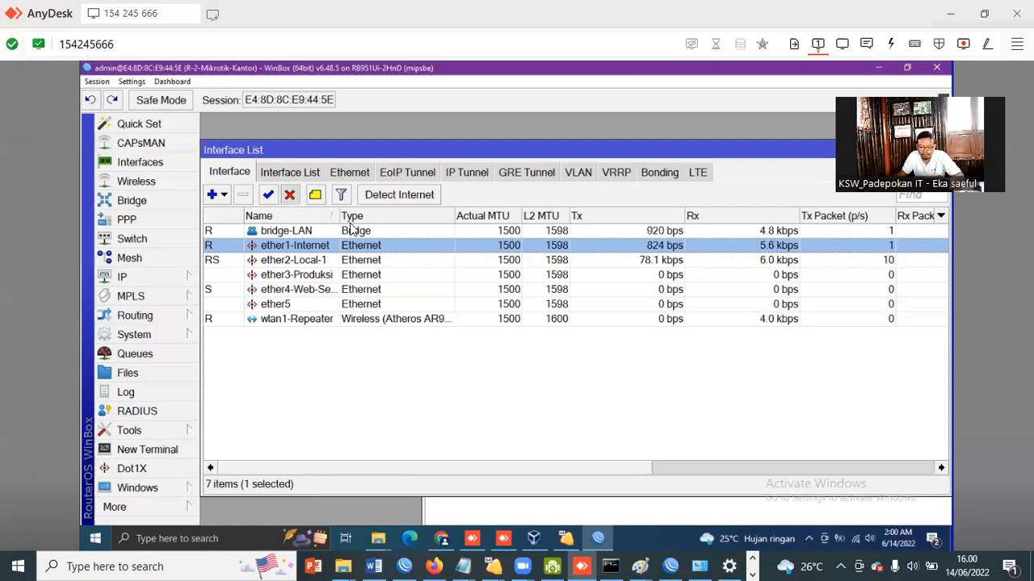
Bring the route list forward and examine the status of the default routes via 192.168.1.1 and wlan1-Repeater
{"action": "left_click", "coordinate": [636, 504]}
{"action": "left_click_drag", "start_coordinate": [583, 228], "coordinate": [479, 153]}
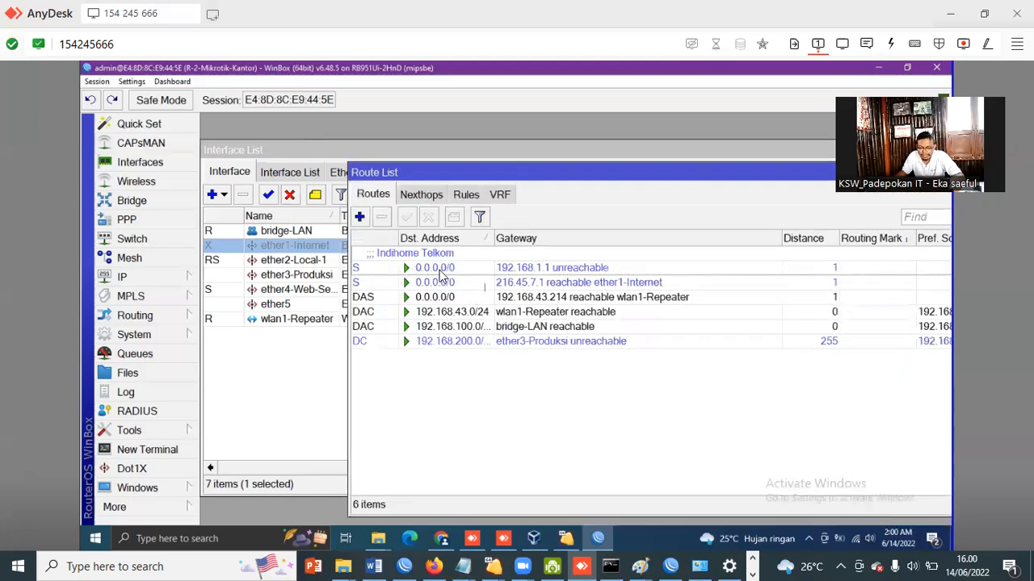
{"action": "left_click", "coordinate": [552, 267]}
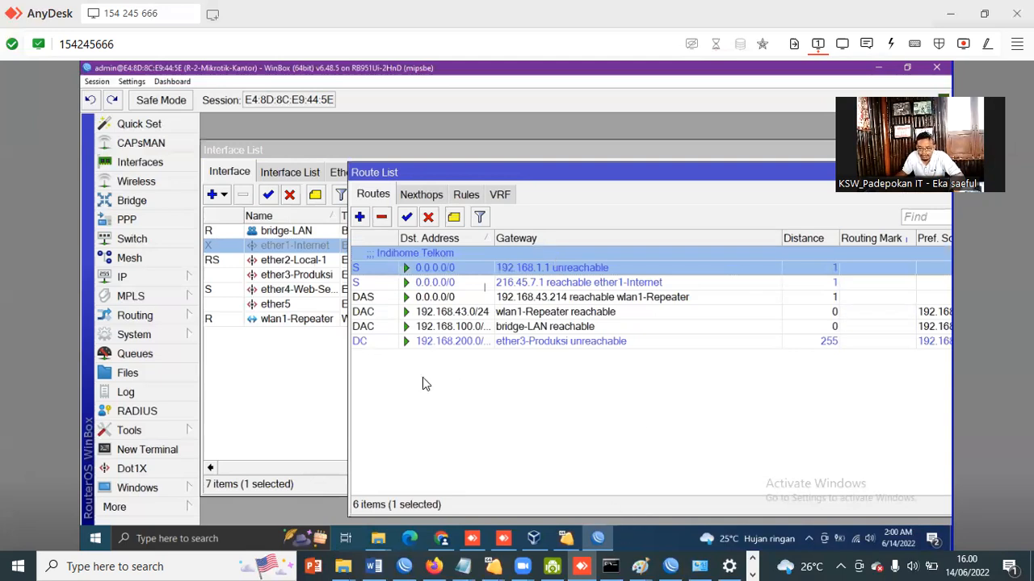
{"action": "left_click", "coordinate": [552, 299]}
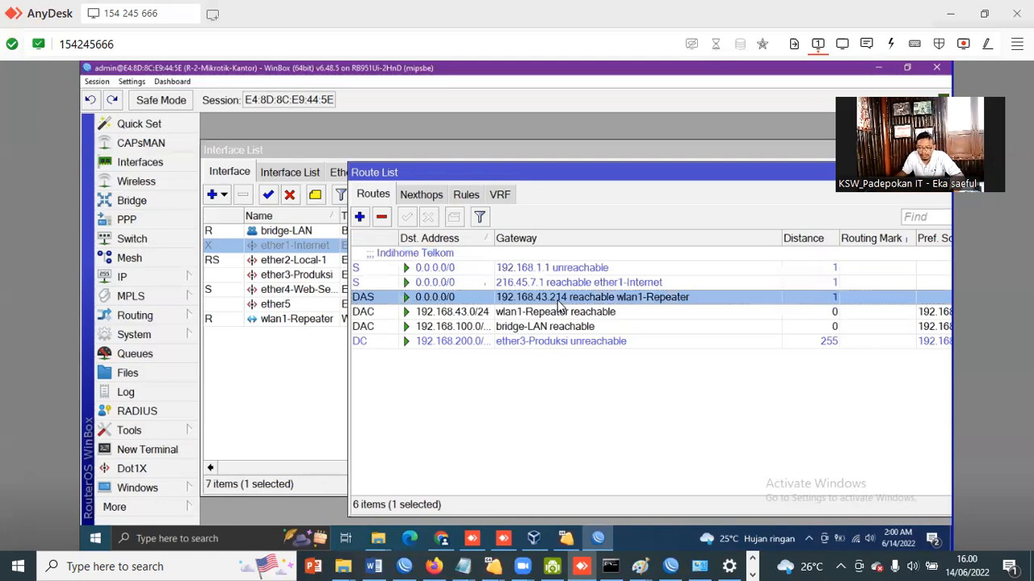
Test internet access with ether1-Internet disabled by pinging google.com from a new terminal, and close the terminal
{"action": "left_click", "coordinate": [149, 450]}
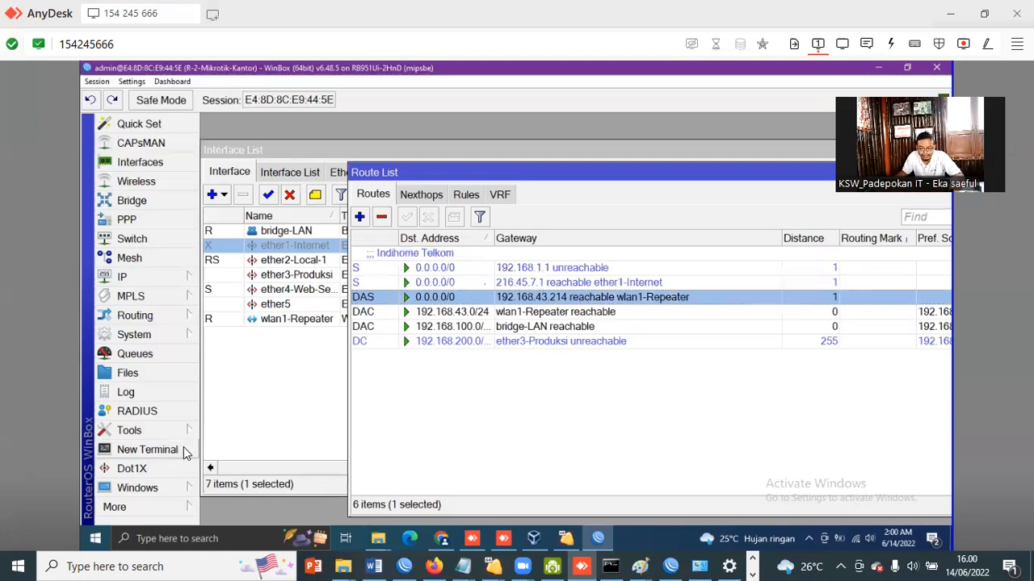
{"action": "type", "text": "p"}
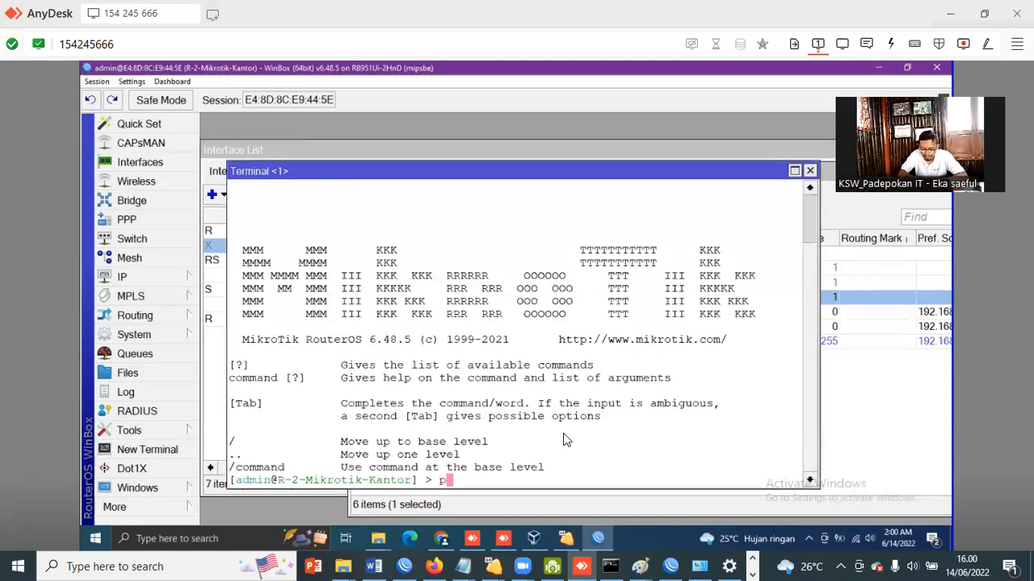
{"action": "type", "text": "ing google."}
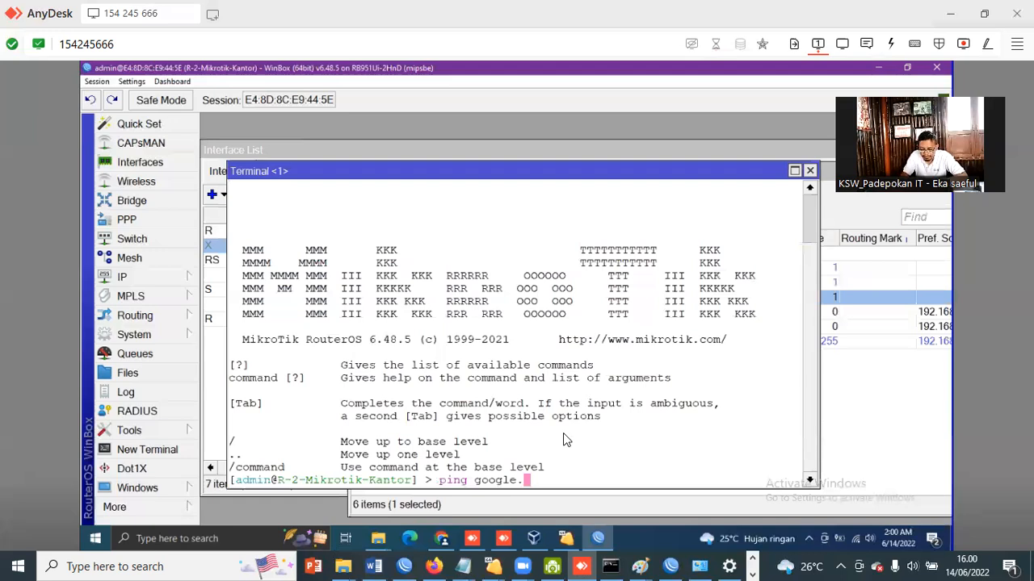
{"action": "type", "text": "com"}
{"action": "key", "text": "Return"}
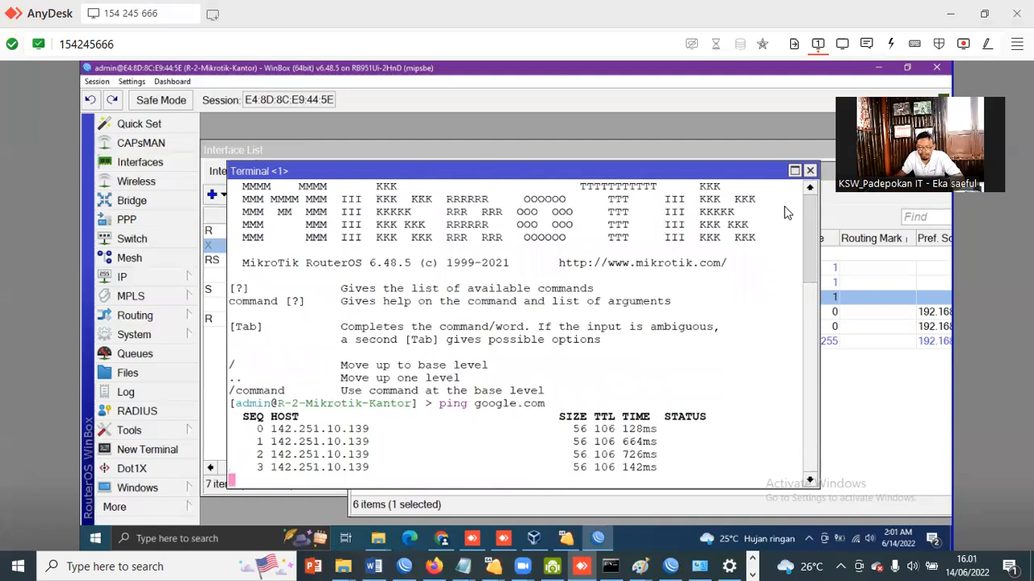
{"action": "left_click", "coordinate": [810, 171]}
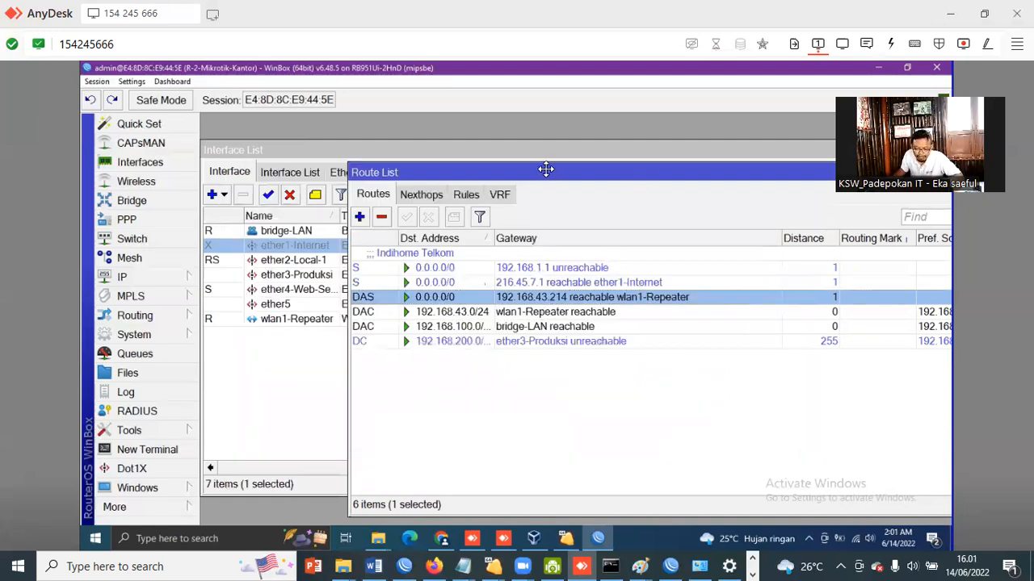
Set Check Gateway to ping on the Indihome Telkom default route and save the route
{"action": "left_click_drag", "start_coordinate": [631, 171], "coordinate": [545, 169]}
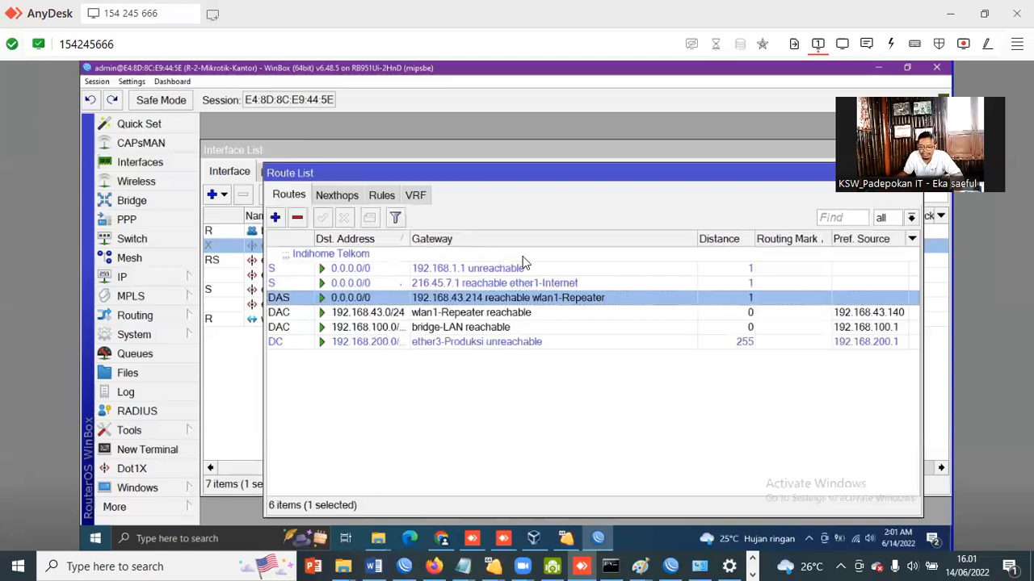
{"action": "left_click", "coordinate": [470, 269]}
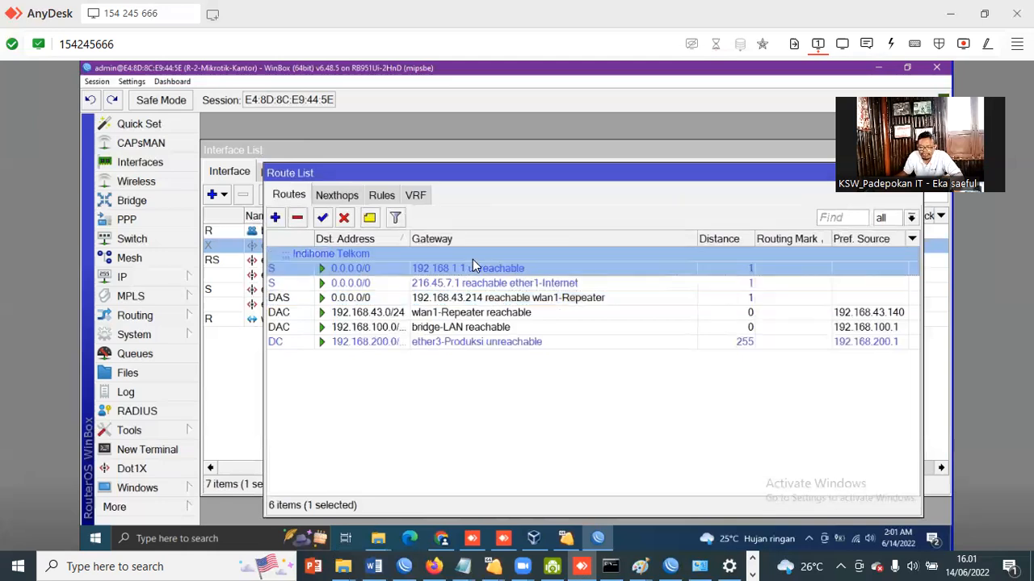
{"action": "key", "text": "Return"}
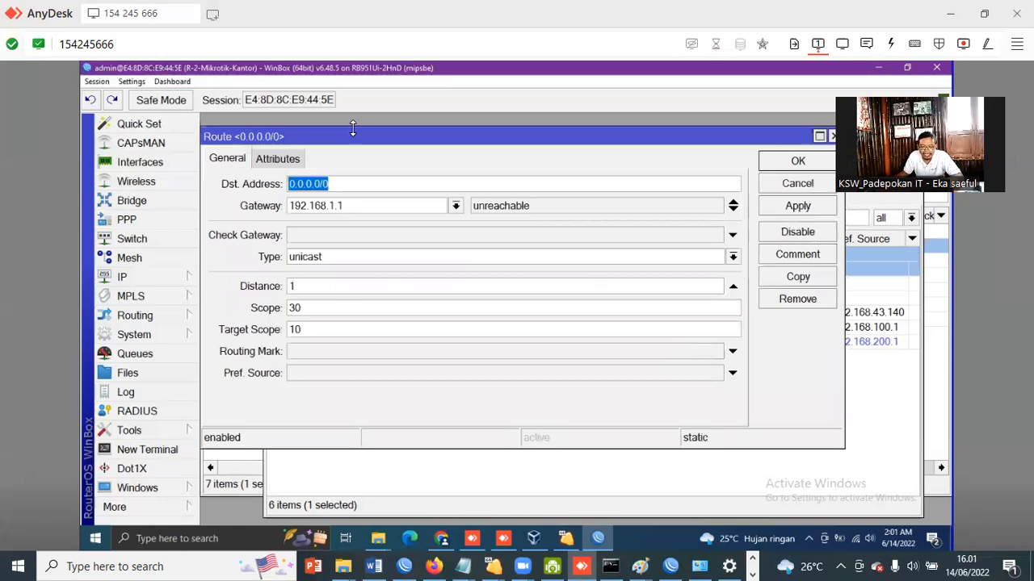
{"action": "left_click_drag", "start_coordinate": [359, 139], "coordinate": [583, 215]}
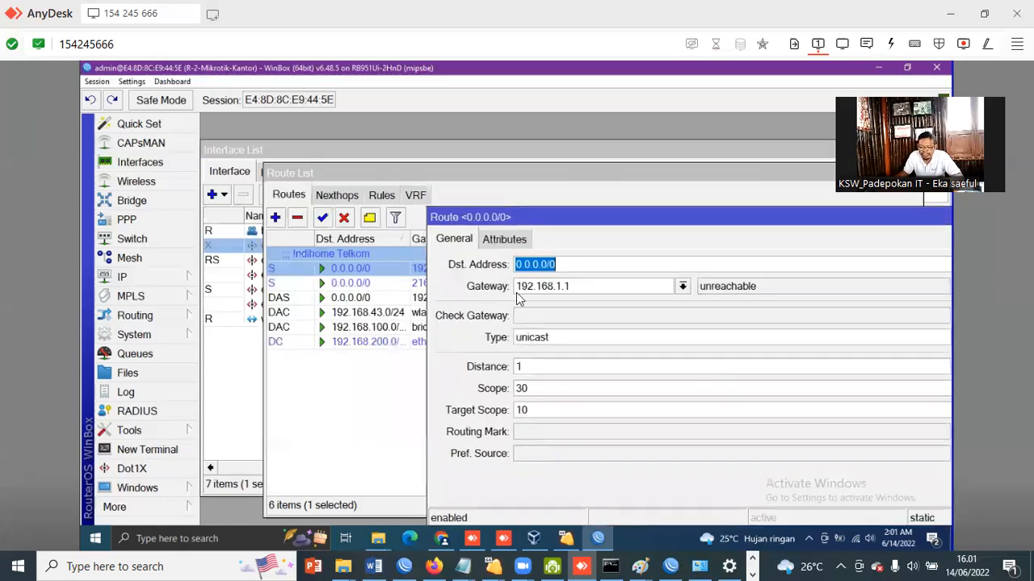
{"action": "left_click_drag", "start_coordinate": [528, 217], "coordinate": [509, 180]}
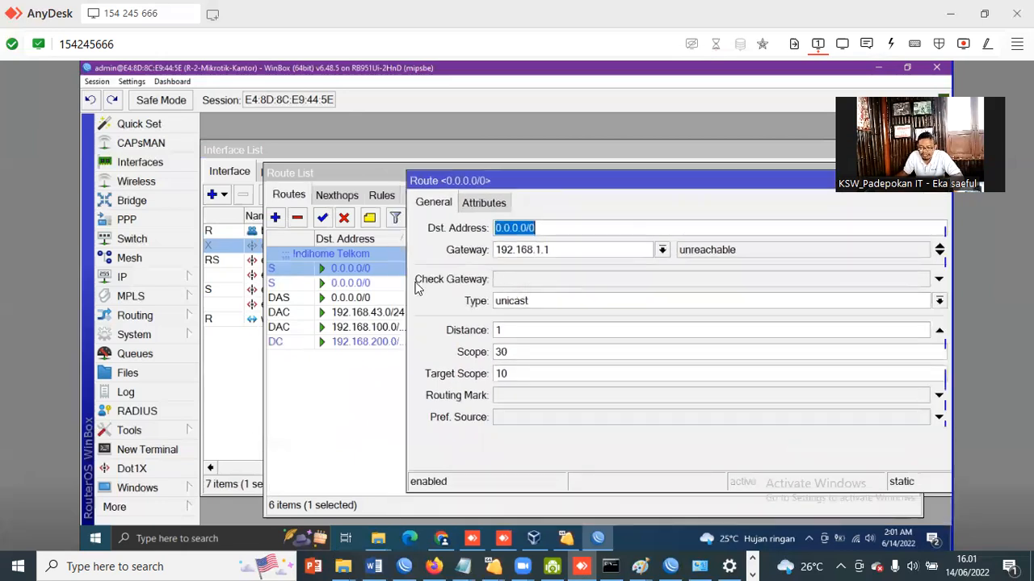
{"action": "left_click", "coordinate": [416, 284]}
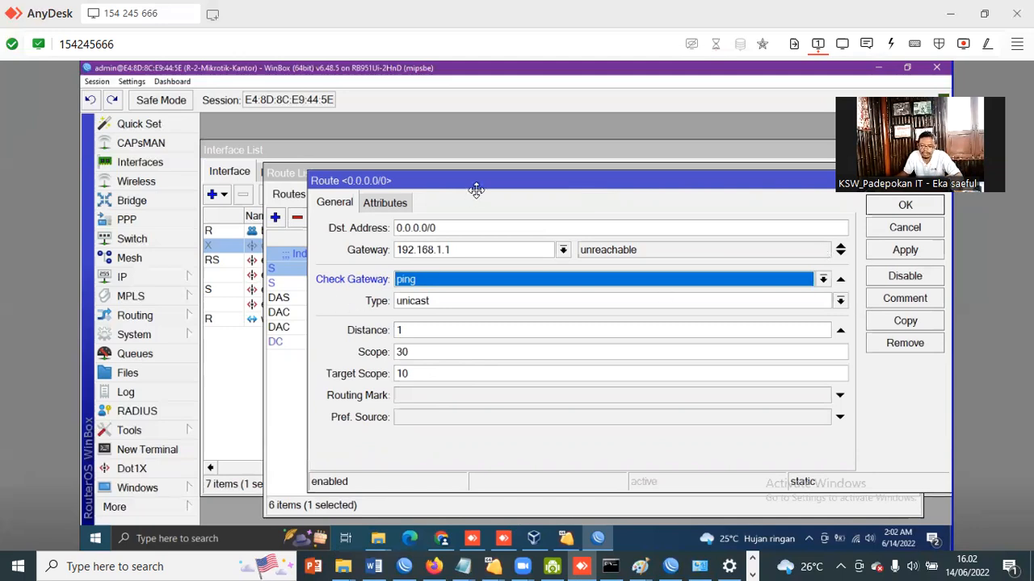
{"action": "left_click_drag", "start_coordinate": [470, 190], "coordinate": [443, 213]}
{"action": "left_click", "coordinate": [879, 230]}
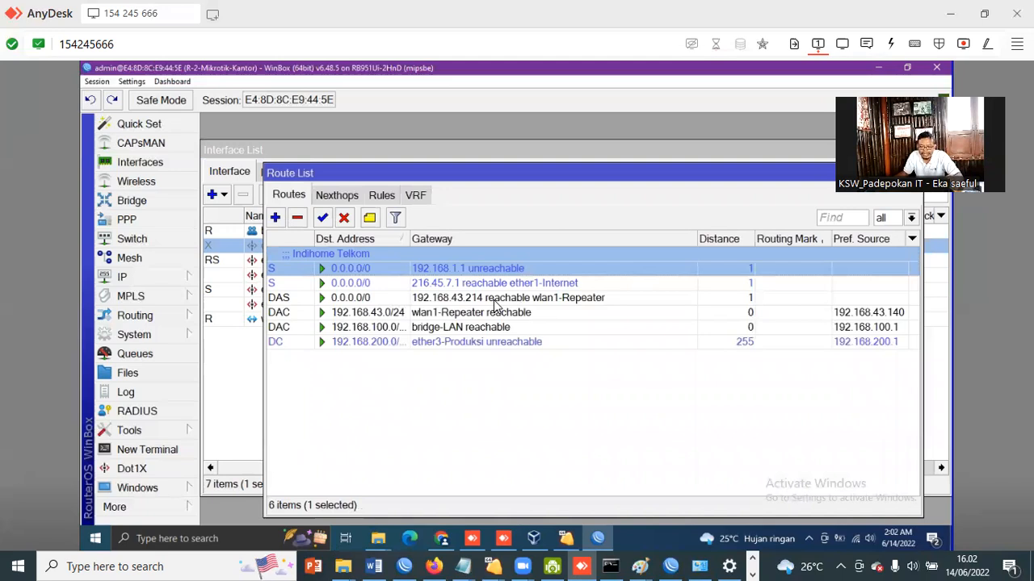
Inspect the Check Gateway setting of the dynamic default route through wlan1-Repeater, and close the route's details
{"action": "double_click", "coordinate": [502, 298]}
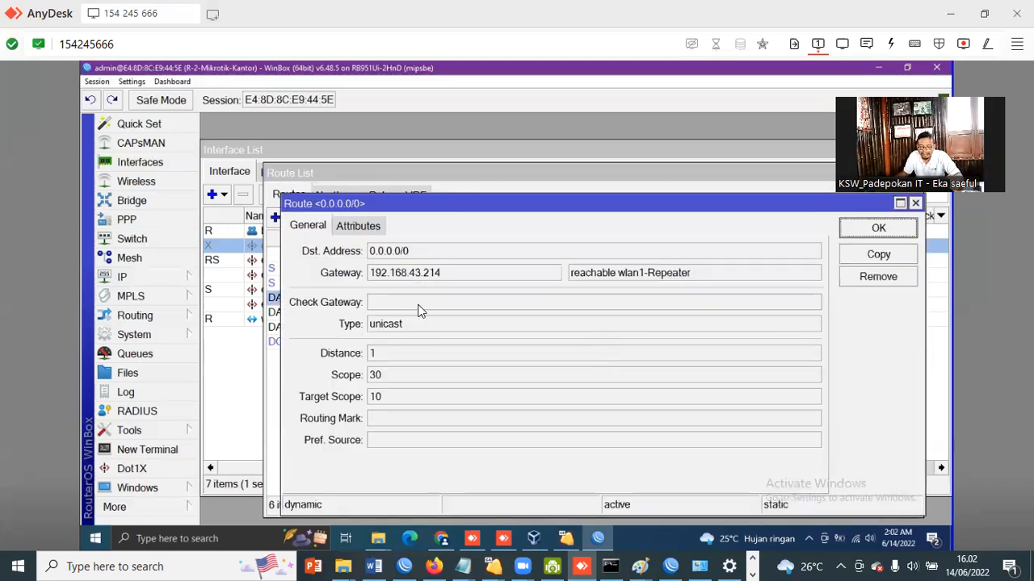
{"action": "left_click", "coordinate": [355, 310]}
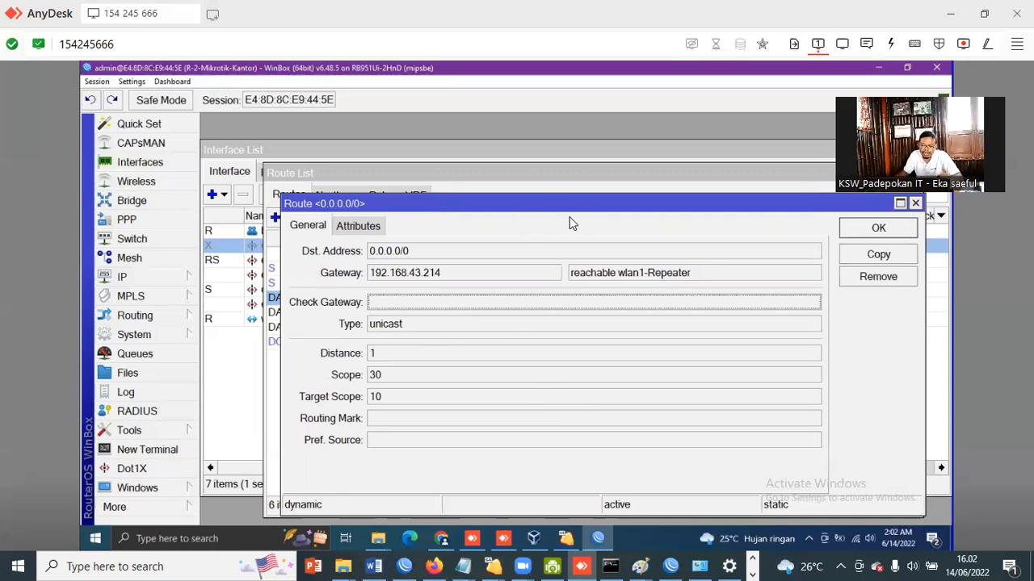
{"action": "left_click_drag", "start_coordinate": [569, 205], "coordinate": [613, 192]}
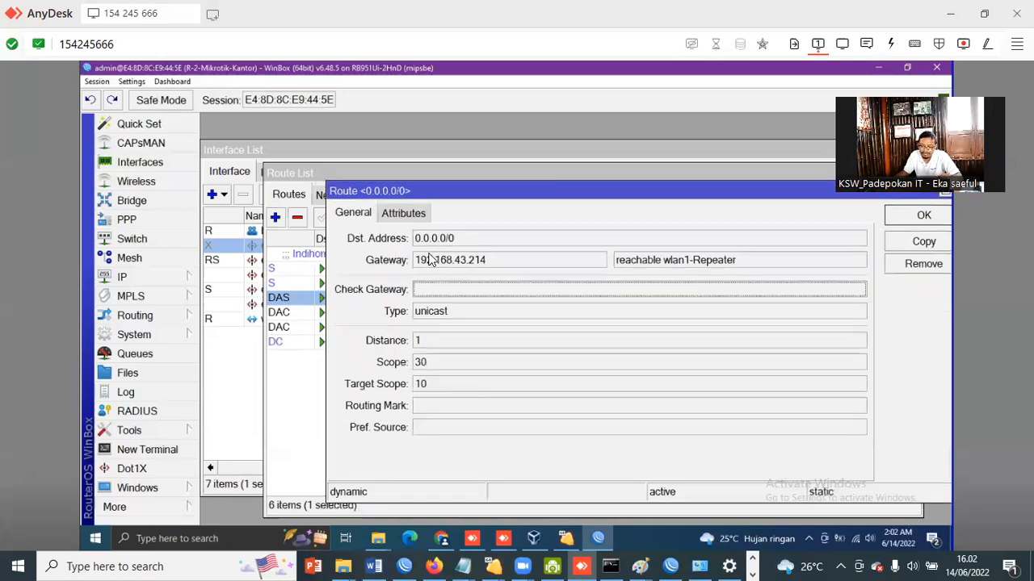
{"action": "left_click", "coordinate": [863, 239]}
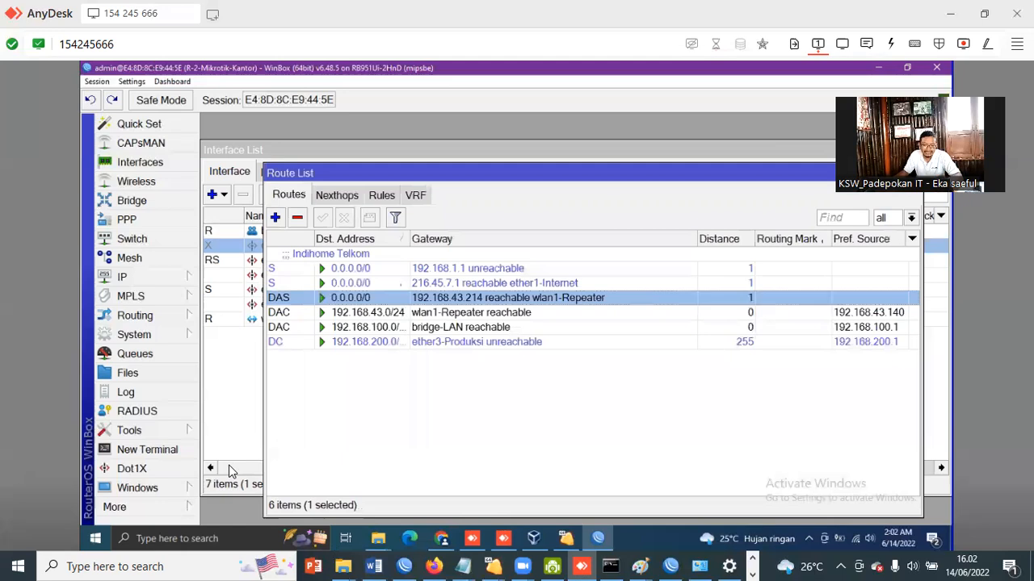
Test internet access through the repeater by pinging google.com from a new terminal, and close the terminal
{"action": "left_click", "coordinate": [158, 449]}
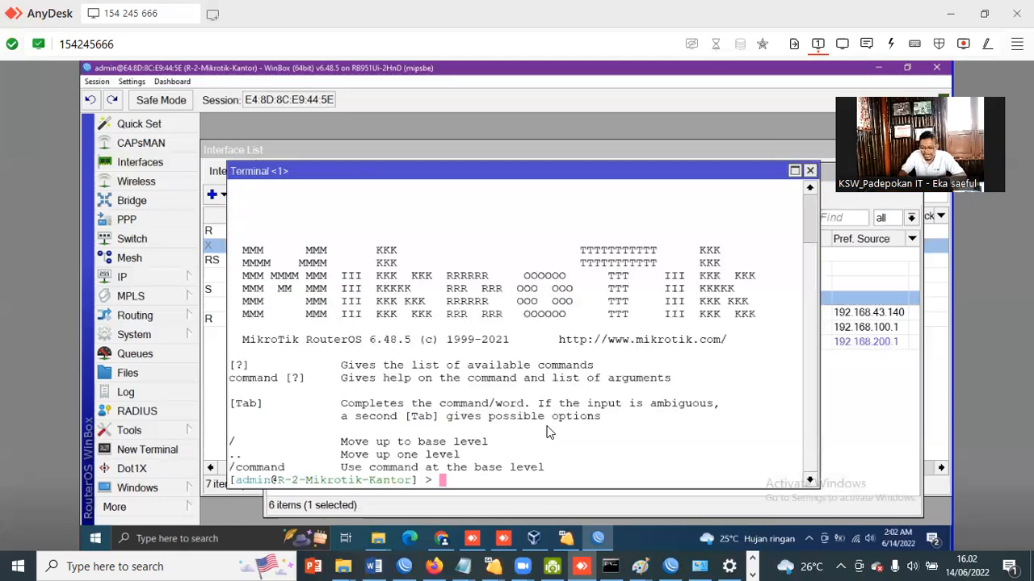
{"action": "type", "text": "ping g"}
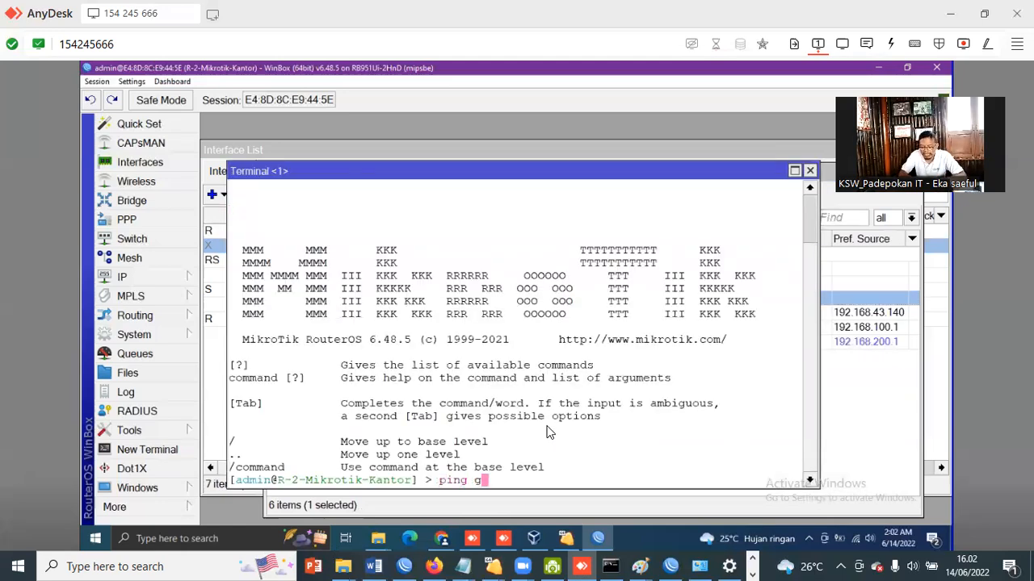
{"action": "type", "text": "oogle."}
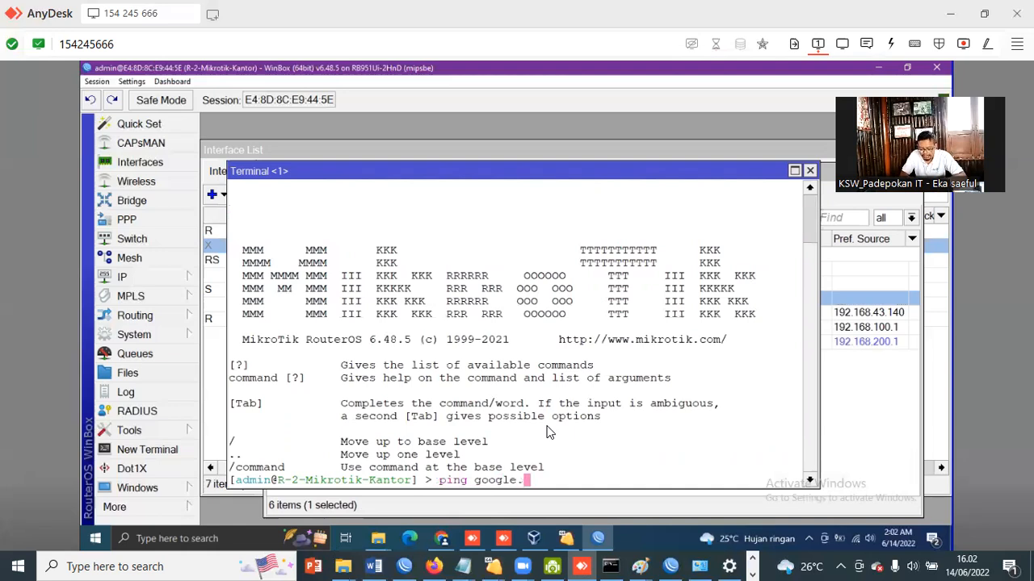
{"action": "type", "text": "com"}
{"action": "key", "text": "Return"}
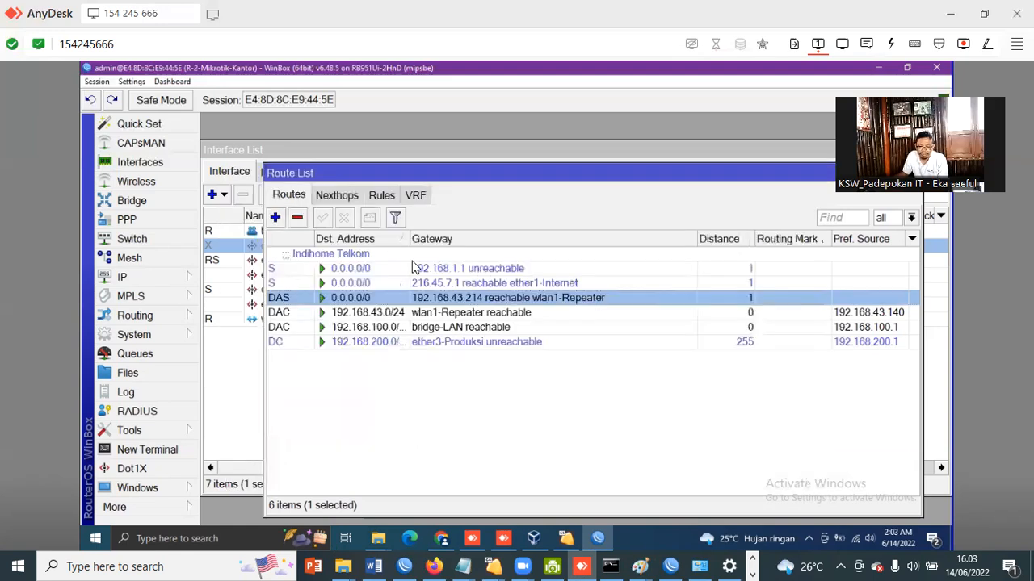
Re-enable the ether1-Internet interface and bring the route list forward to check the default routes
{"action": "left_click", "coordinate": [441, 269]}
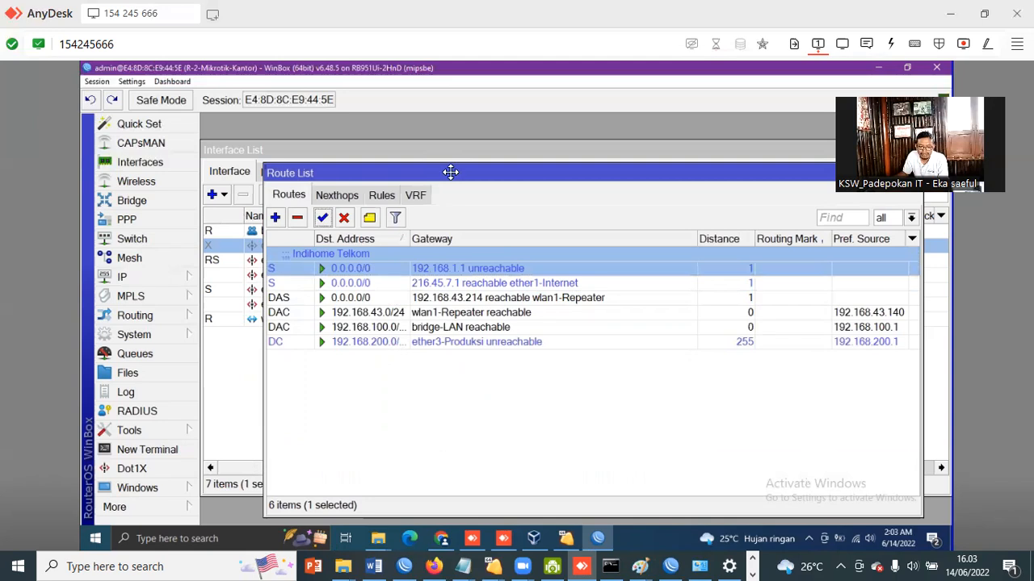
{"action": "left_click_drag", "start_coordinate": [450, 172], "coordinate": [525, 194]}
{"action": "left_click", "coordinate": [275, 202]}
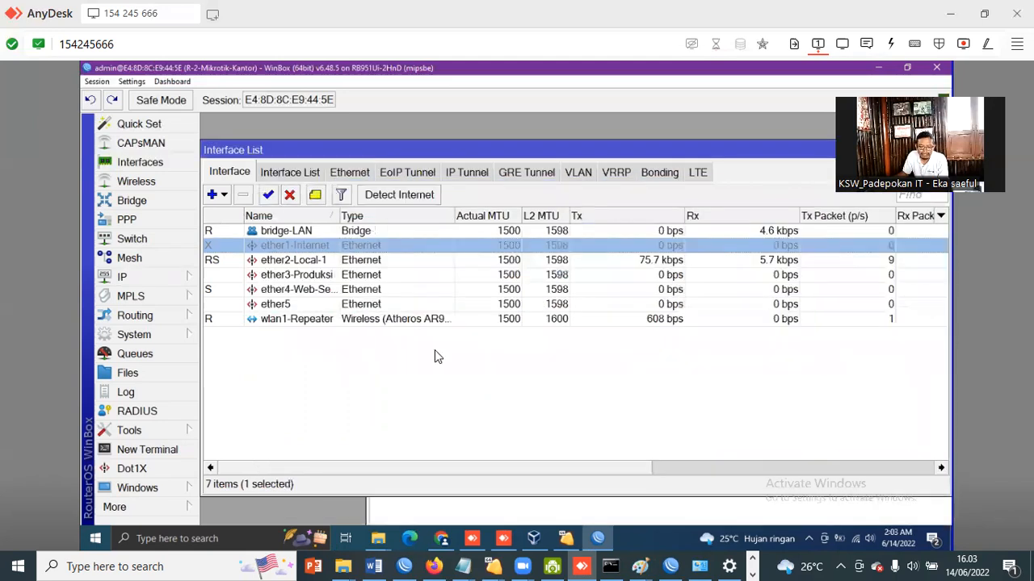
{"action": "left_click", "coordinate": [492, 515]}
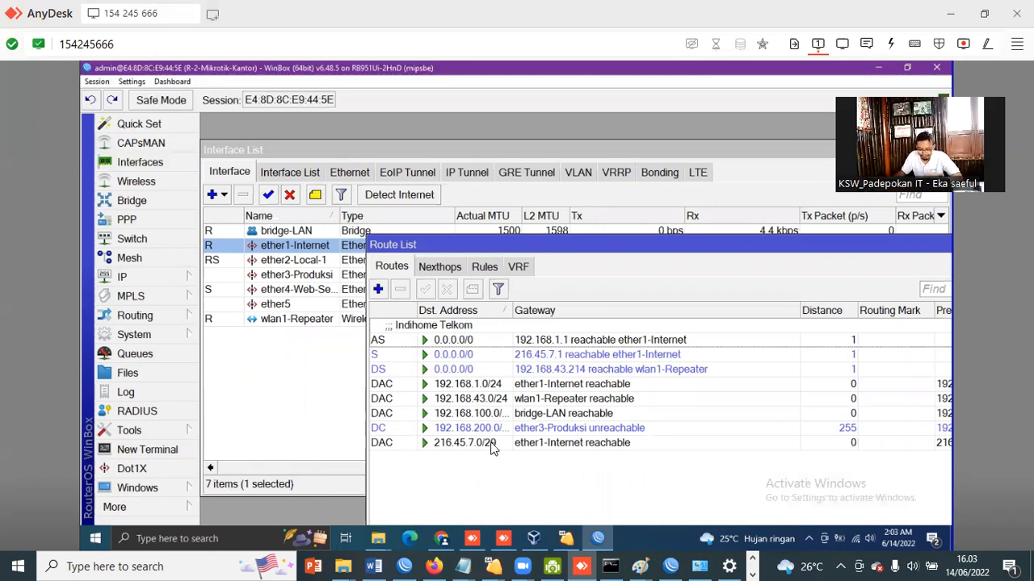
{"action": "left_click_drag", "start_coordinate": [572, 223], "coordinate": [545, 196]}
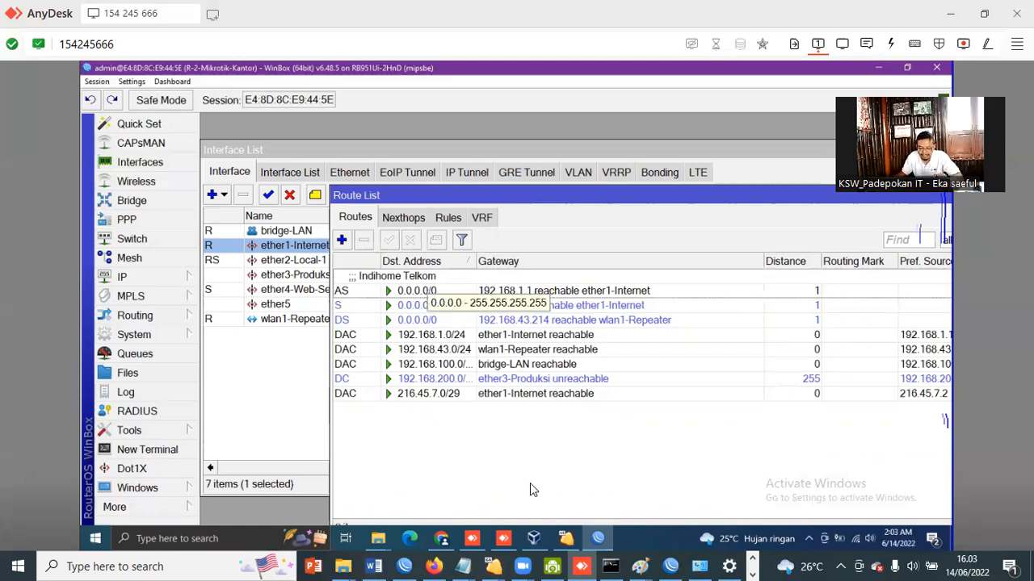
Switch to the wireless repeater module PDF in Edge and review its configuration steps on pages 5 and 6
{"action": "mouse_move", "coordinate": [462, 566]}
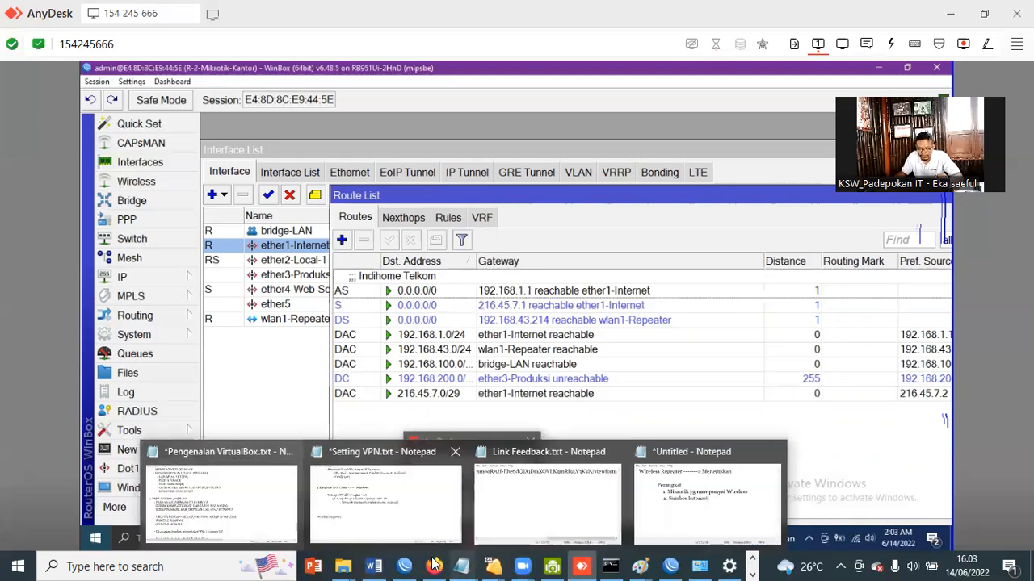
{"action": "mouse_move", "coordinate": [615, 559]}
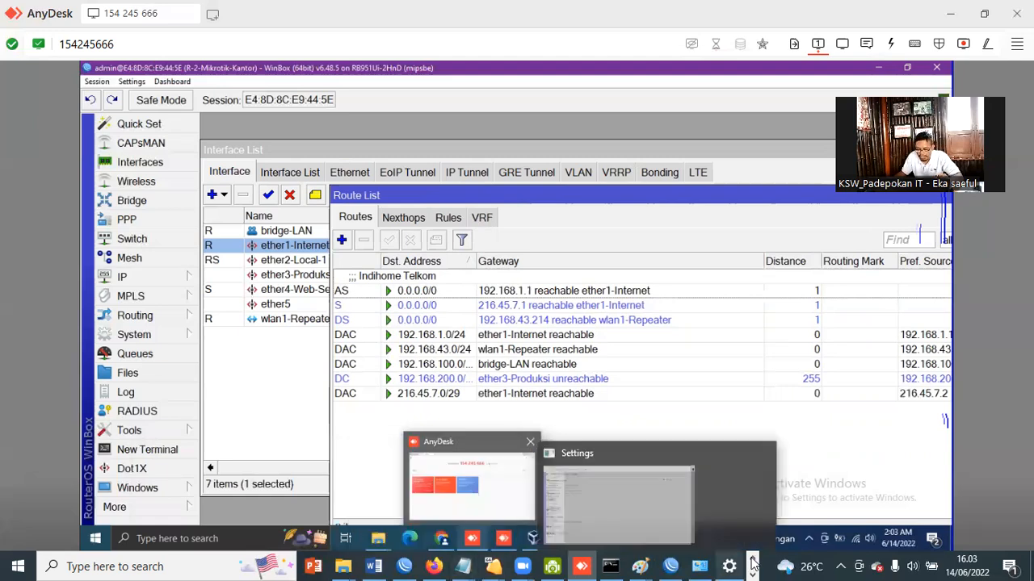
{"action": "left_click", "coordinate": [359, 565]}
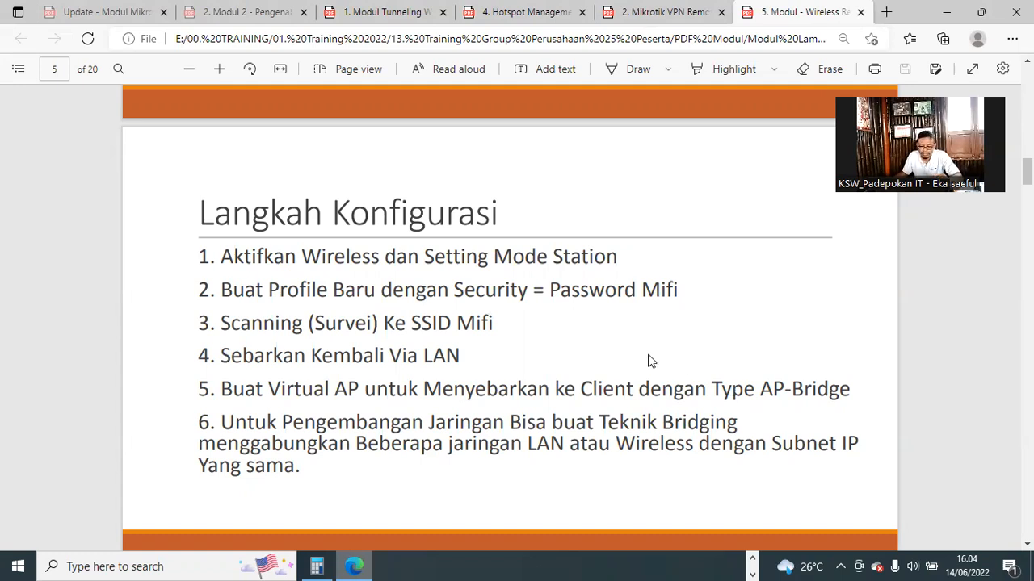
{"action": "scroll", "coordinate": [649, 361], "scroll_direction": "down", "scroll_amount": 1}
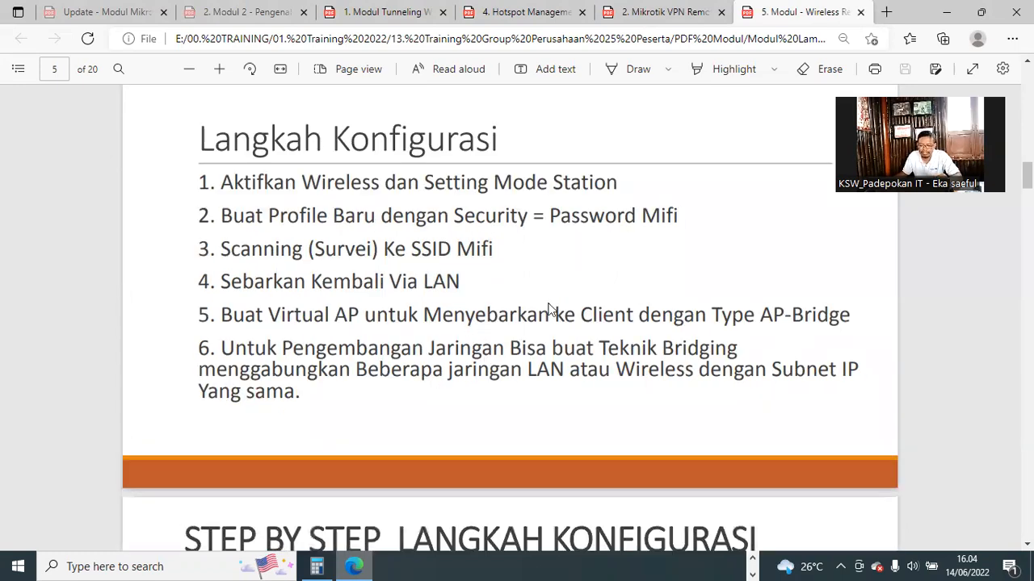
{"action": "scroll", "coordinate": [548, 309], "scroll_direction": "down", "scroll_amount": 3}
{"action": "scroll", "coordinate": [548, 310], "scroll_direction": "down", "scroll_amount": 2}
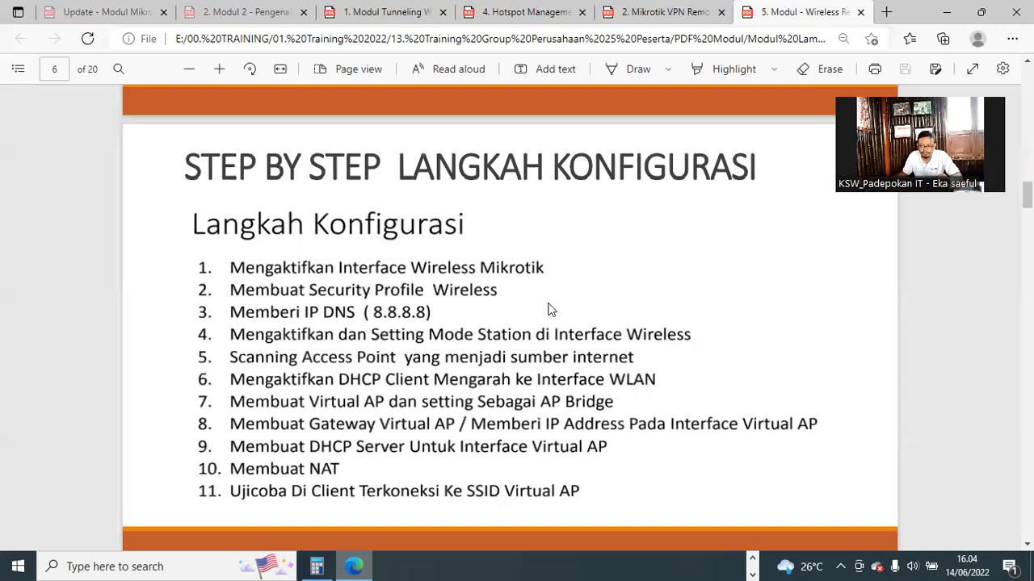
{"action": "scroll", "coordinate": [549, 309], "scroll_direction": "down", "scroll_amount": 1}
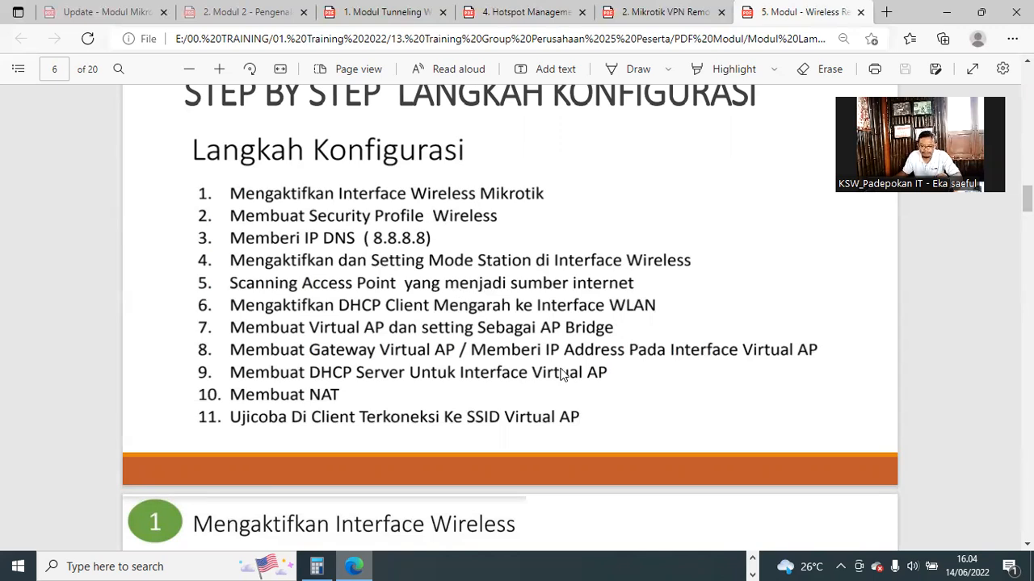
{"action": "scroll", "coordinate": [539, 383], "scroll_direction": "up", "scroll_amount": 1}
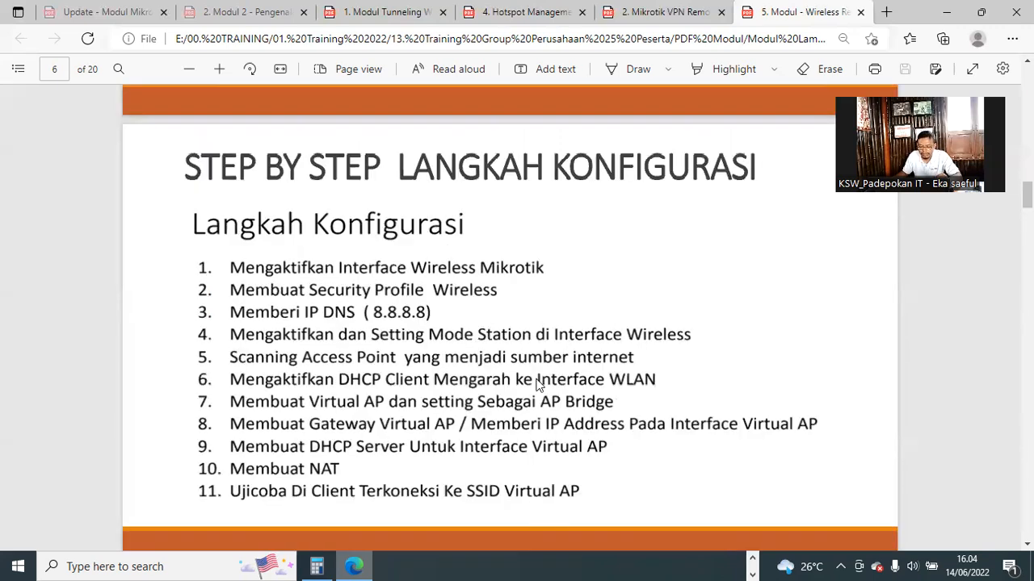
Switch back to the AnyDesk session and close all open windows in the remote router's WinBox
{"action": "left_click", "coordinate": [753, 562]}
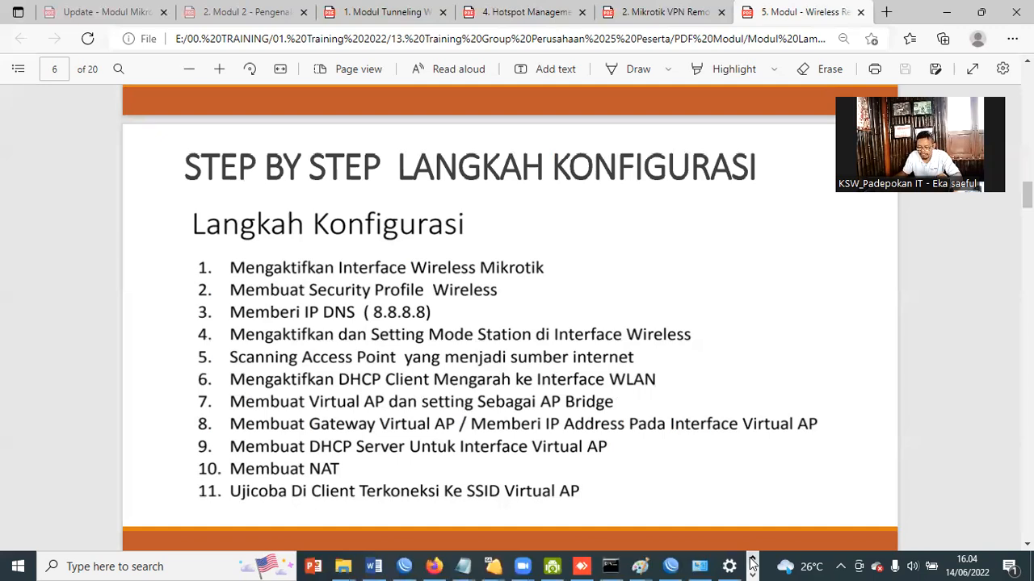
{"action": "left_click", "coordinate": [670, 565]}
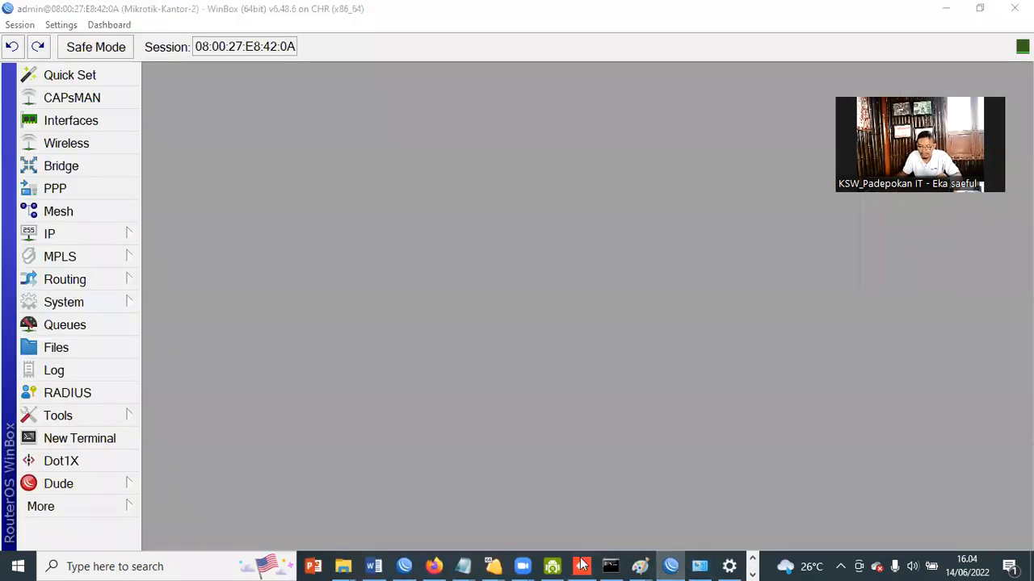
{"action": "left_click", "coordinate": [581, 565]}
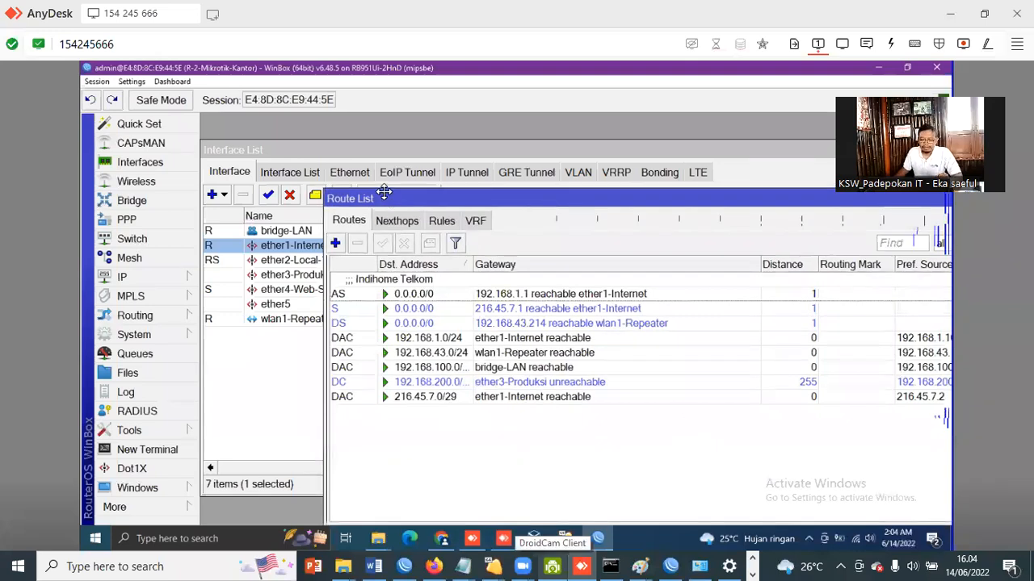
{"action": "left_click_drag", "start_coordinate": [381, 192], "coordinate": [346, 189]}
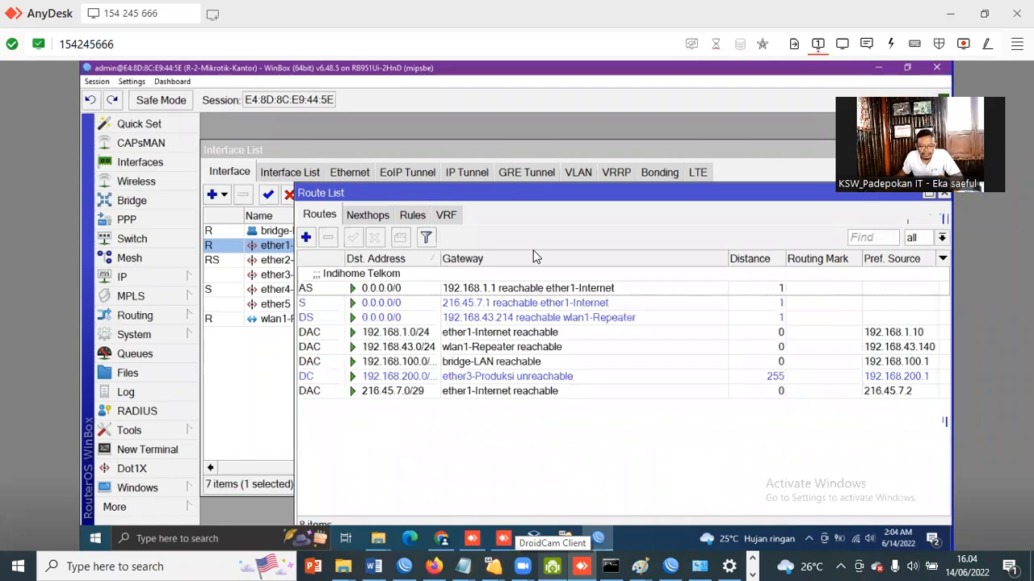
{"action": "left_click", "coordinate": [96, 82]}
{"action": "left_click", "coordinate": [145, 175]}
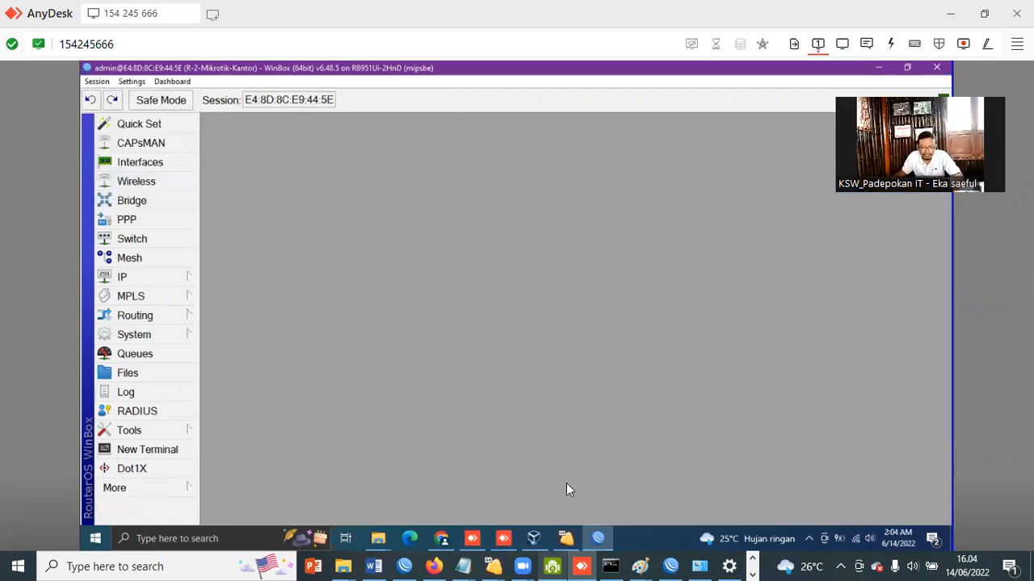
Review the wireless settings of wlan1-Repeater and its password-hp security profile
{"action": "left_click", "coordinate": [137, 182]}
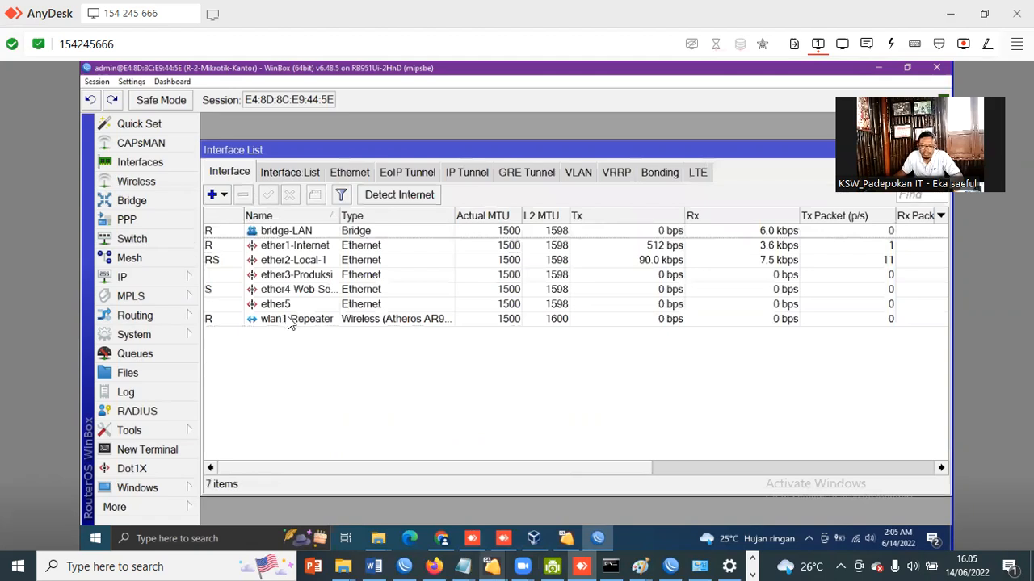
{"action": "left_click", "coordinate": [287, 318]}
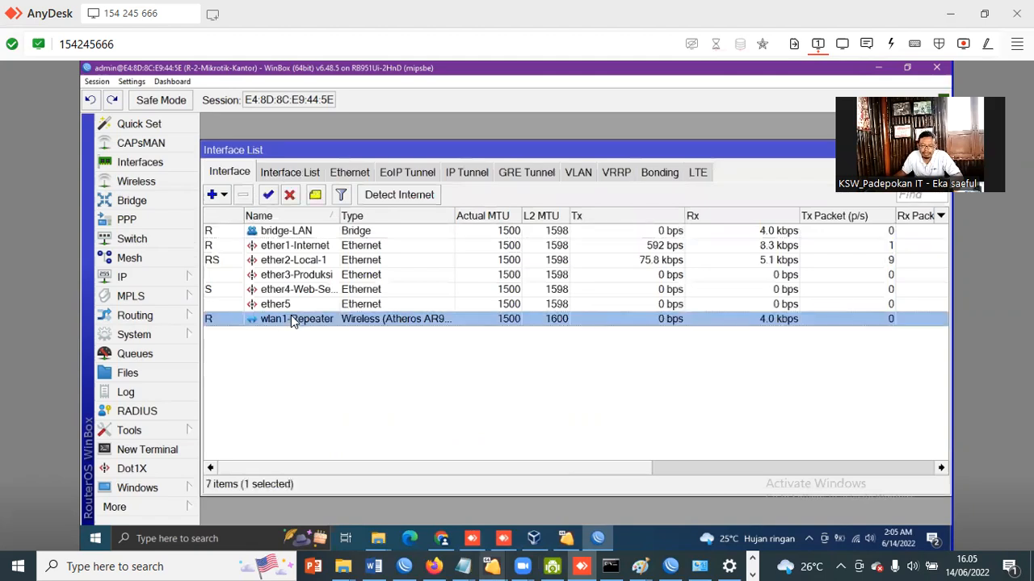
{"action": "left_click", "coordinate": [130, 183]}
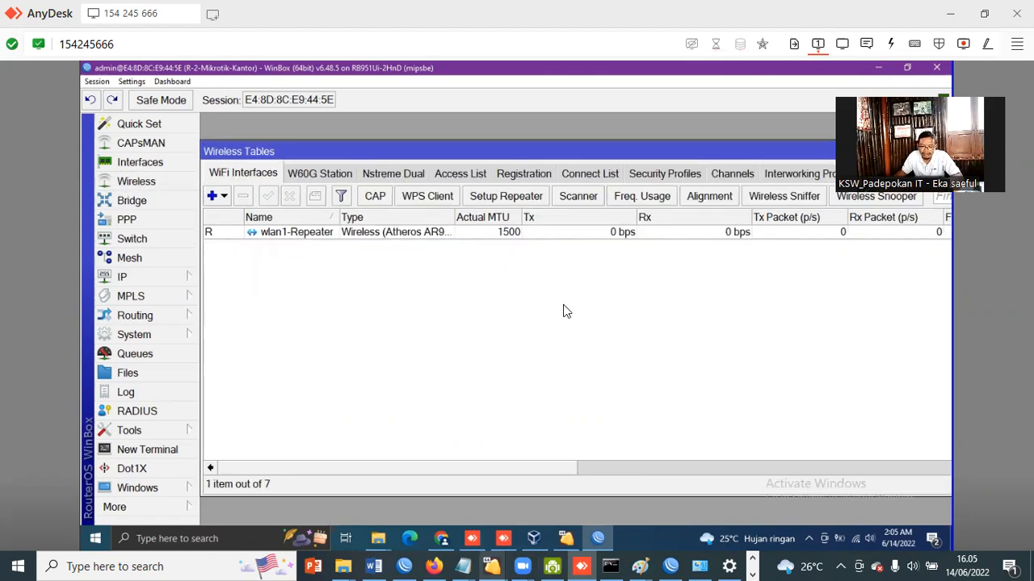
{"action": "double_click", "coordinate": [292, 232]}
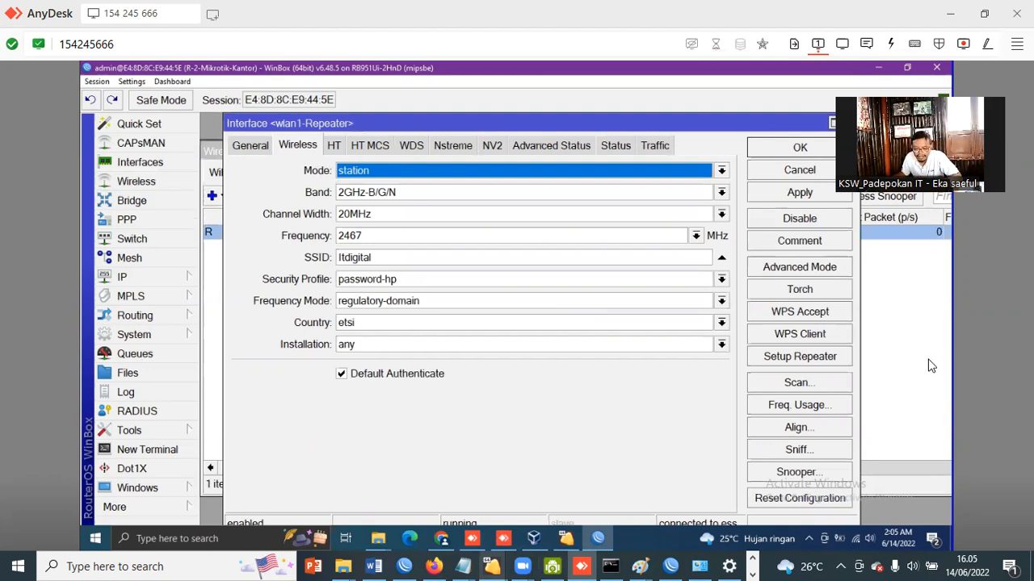
{"action": "left_click", "coordinate": [808, 148]}
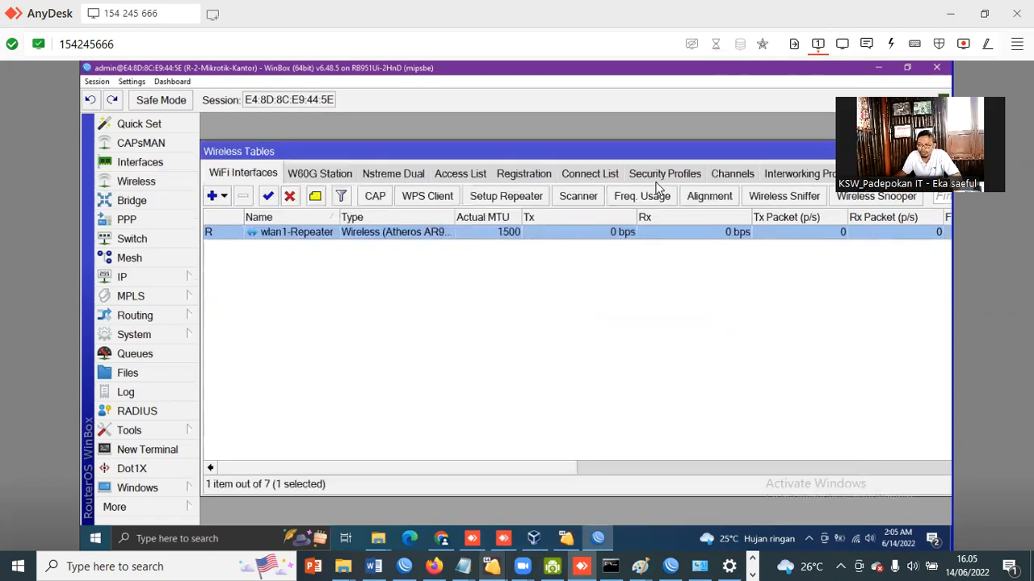
{"action": "left_click", "coordinate": [663, 174]}
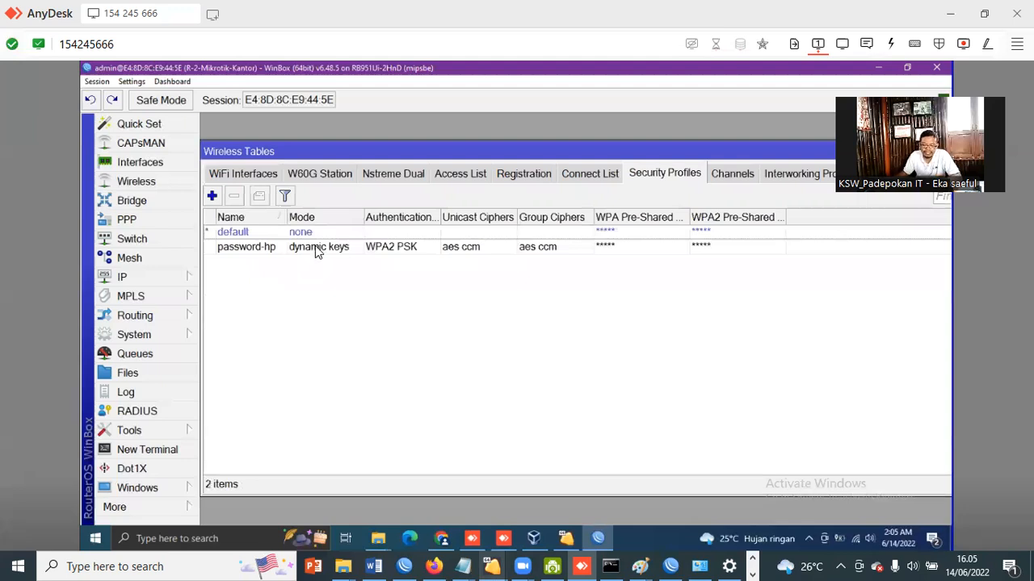
{"action": "left_click", "coordinate": [510, 245]}
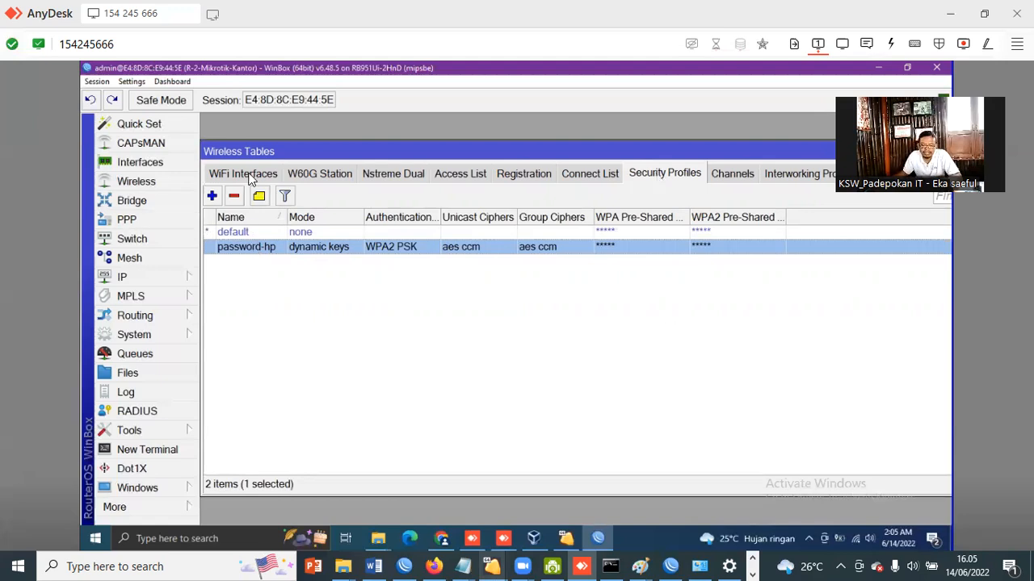
Scan for access points from the wlan1-Repeater interface and connect it to the Itdigital SSID, accepting the interface settings
{"action": "double_click", "coordinate": [396, 232]}
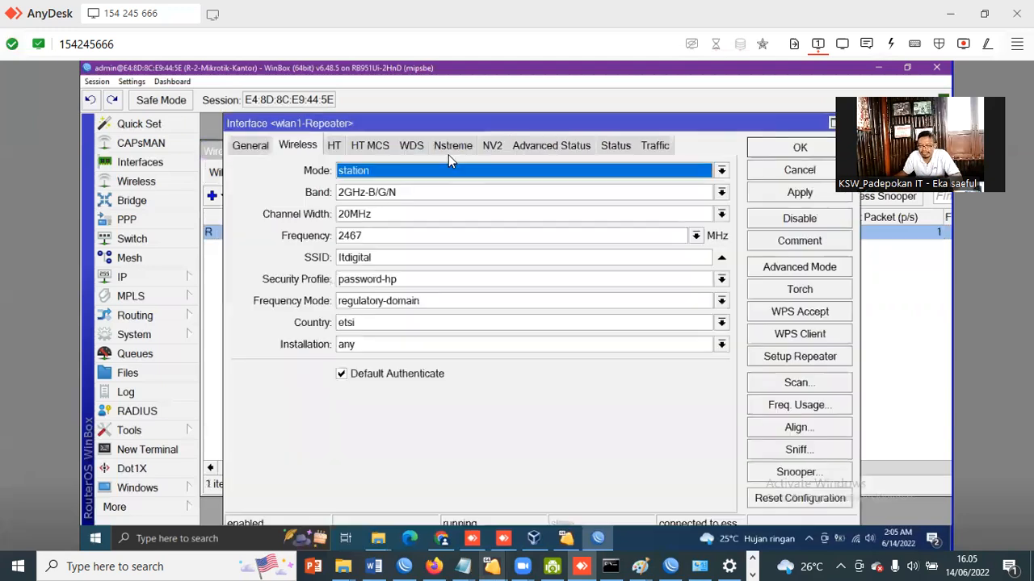
{"action": "left_click", "coordinate": [810, 388]}
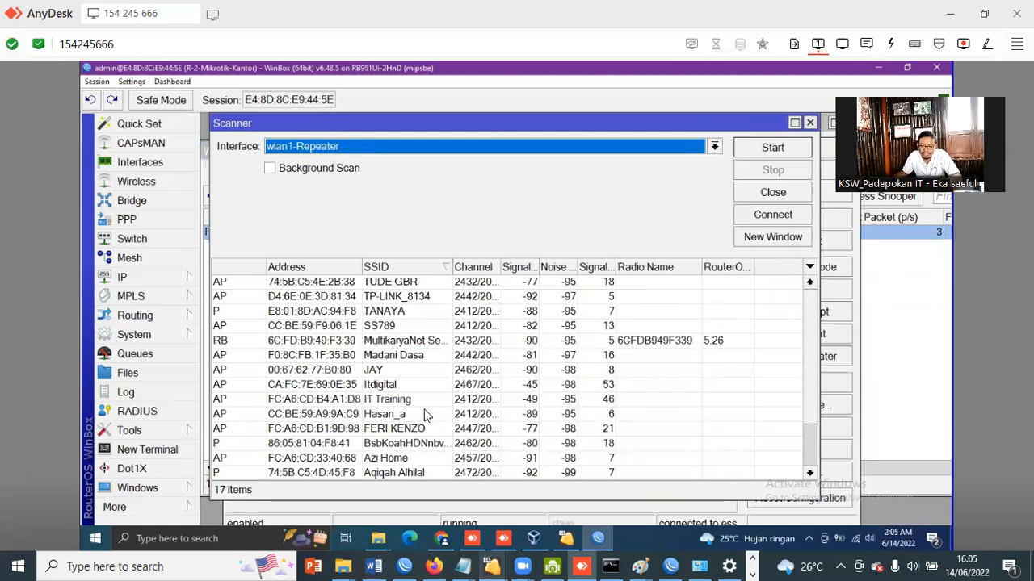
{"action": "scroll", "coordinate": [428, 414], "scroll_direction": "down", "scroll_amount": 1}
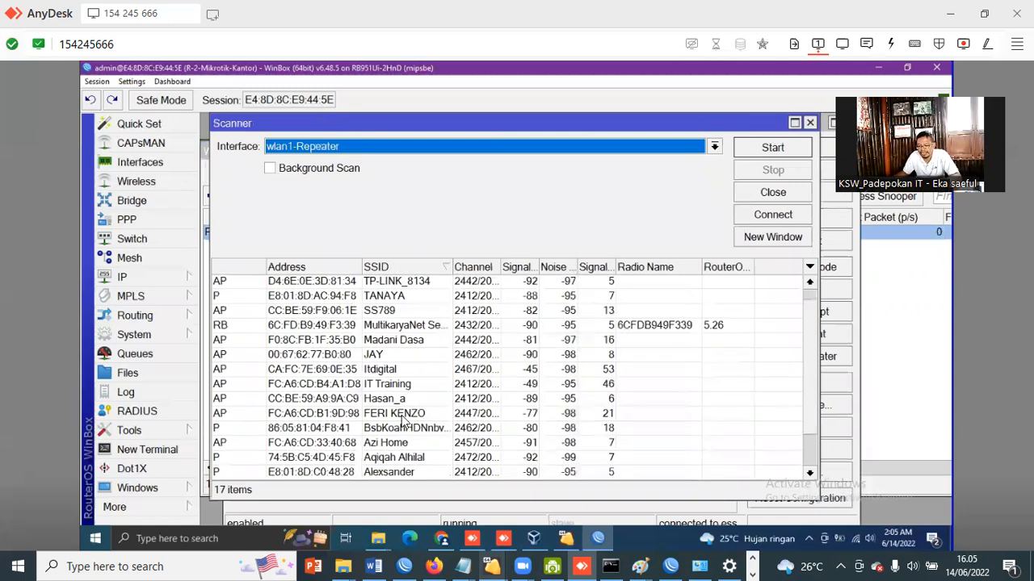
{"action": "left_click", "coordinate": [406, 373]}
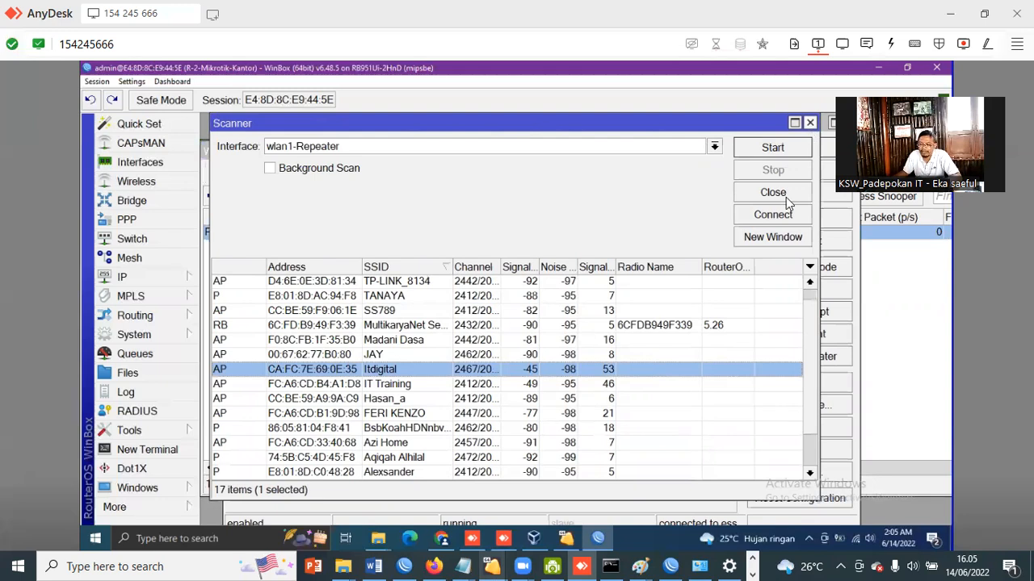
{"action": "left_click", "coordinate": [773, 215]}
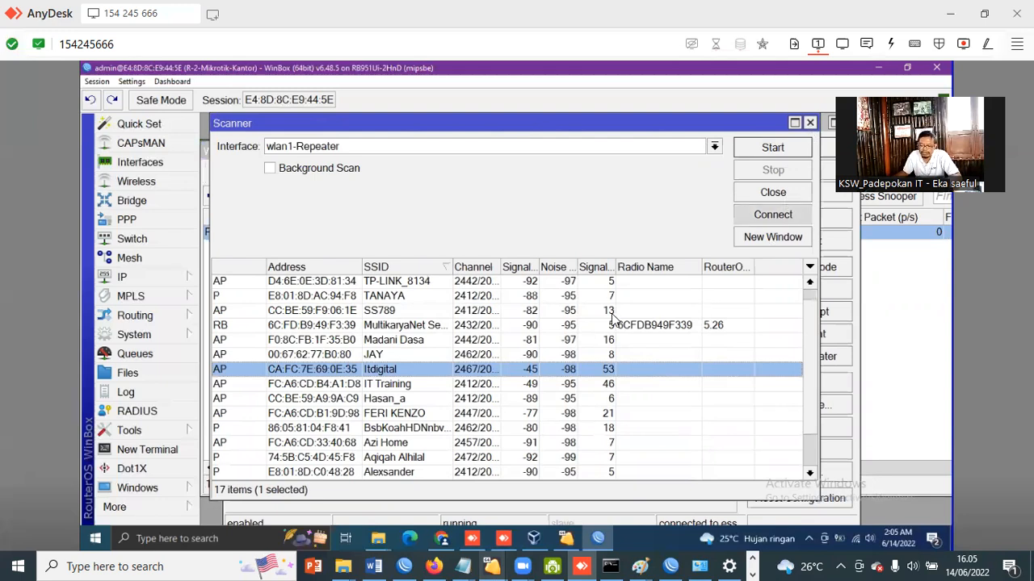
{"action": "key", "text": "Return"}
{"action": "left_click_drag", "start_coordinate": [617, 123], "coordinate": [630, 105]}
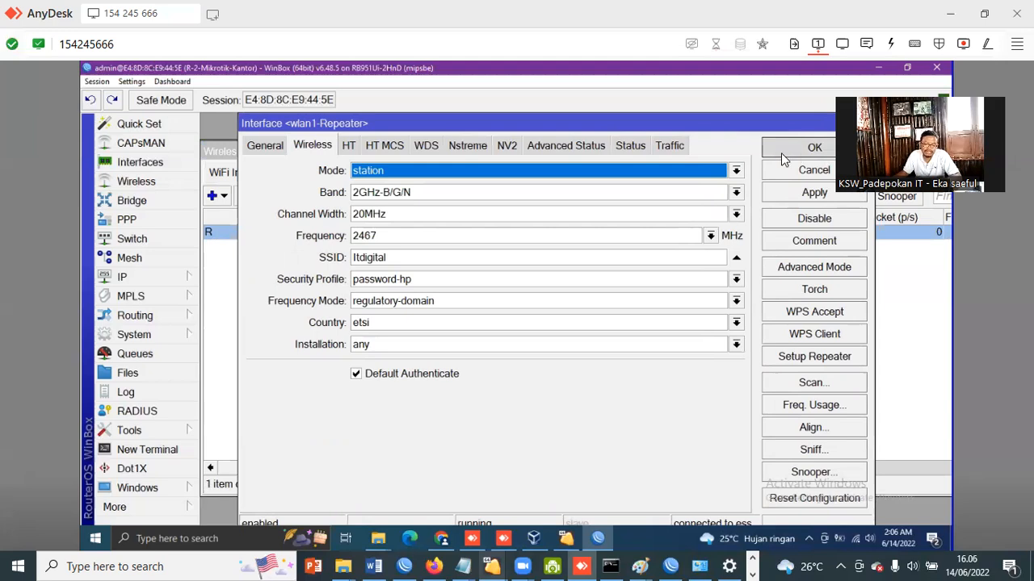
{"action": "left_click", "coordinate": [815, 148]}
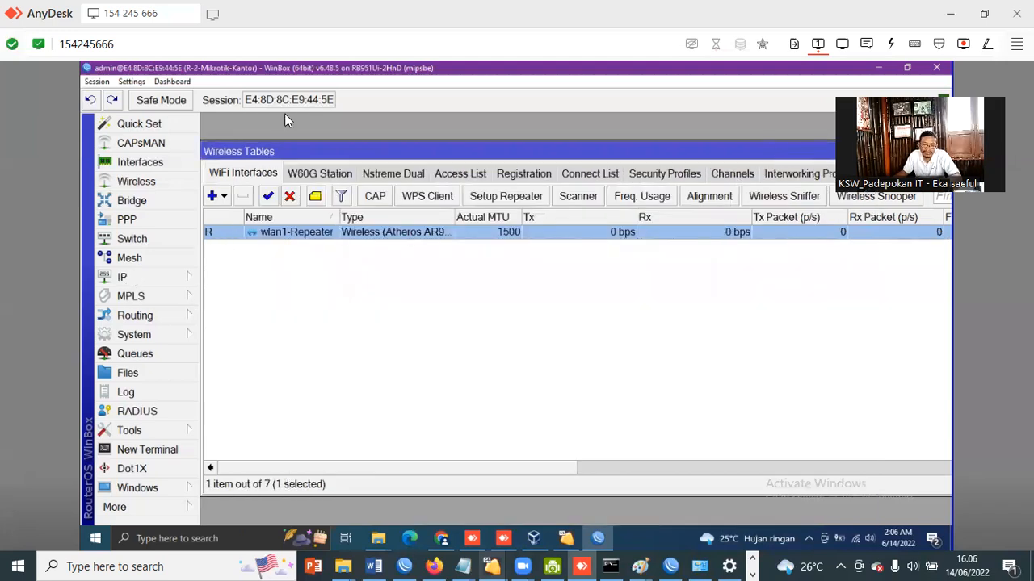
Open the DHCP client list and widen its IP Address column and window to check the ether1-Internet and wlan1-Repeater entries in full
{"action": "left_click", "coordinate": [123, 277]}
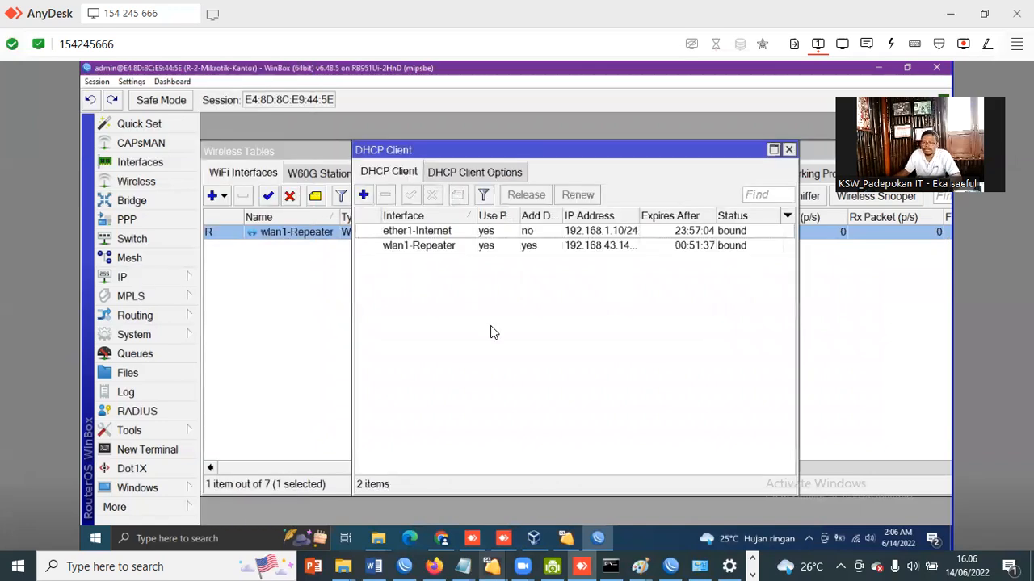
{"action": "left_click", "coordinate": [607, 247]}
{"action": "left_click_drag", "start_coordinate": [641, 214], "coordinate": [645, 212]}
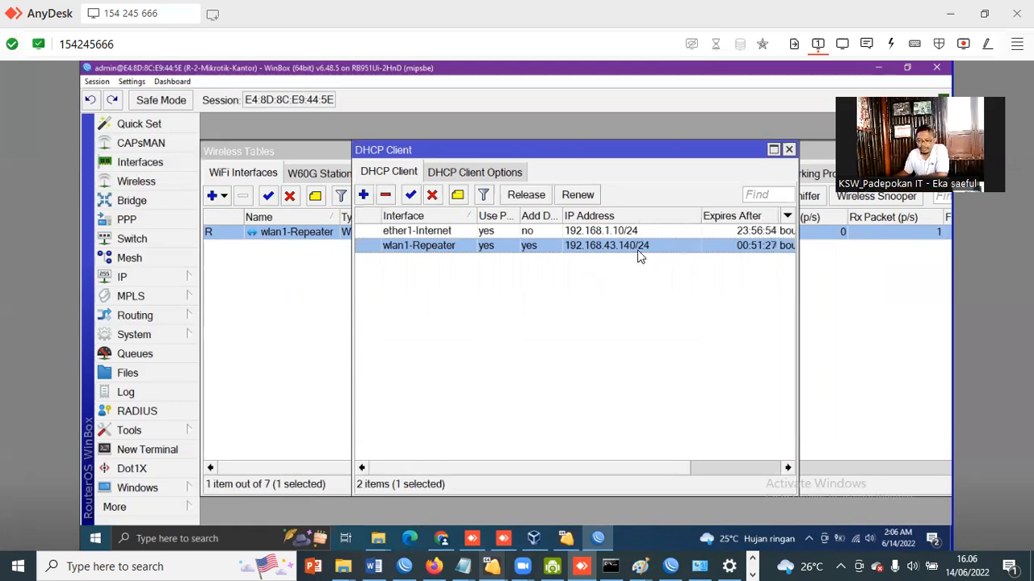
{"action": "left_click", "coordinate": [430, 232]}
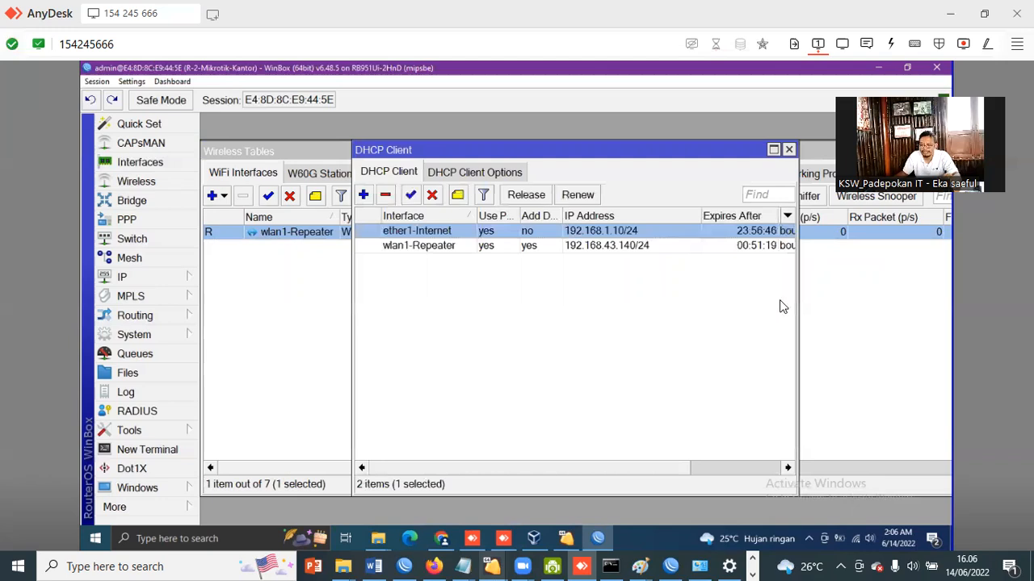
{"action": "left_click_drag", "start_coordinate": [796, 294], "coordinate": [842, 305]}
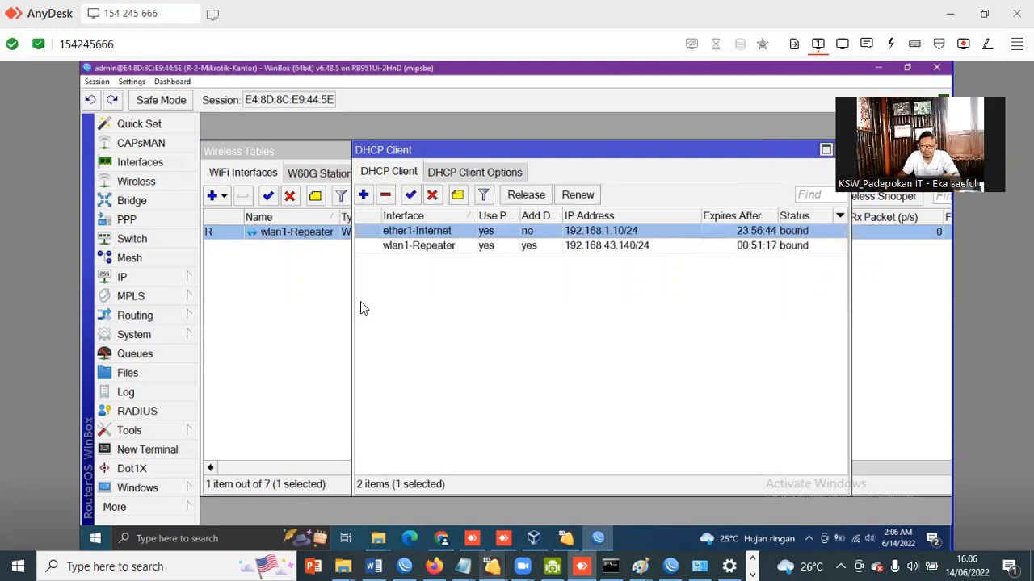
{"action": "left_click_drag", "start_coordinate": [352, 292], "coordinate": [275, 309]}
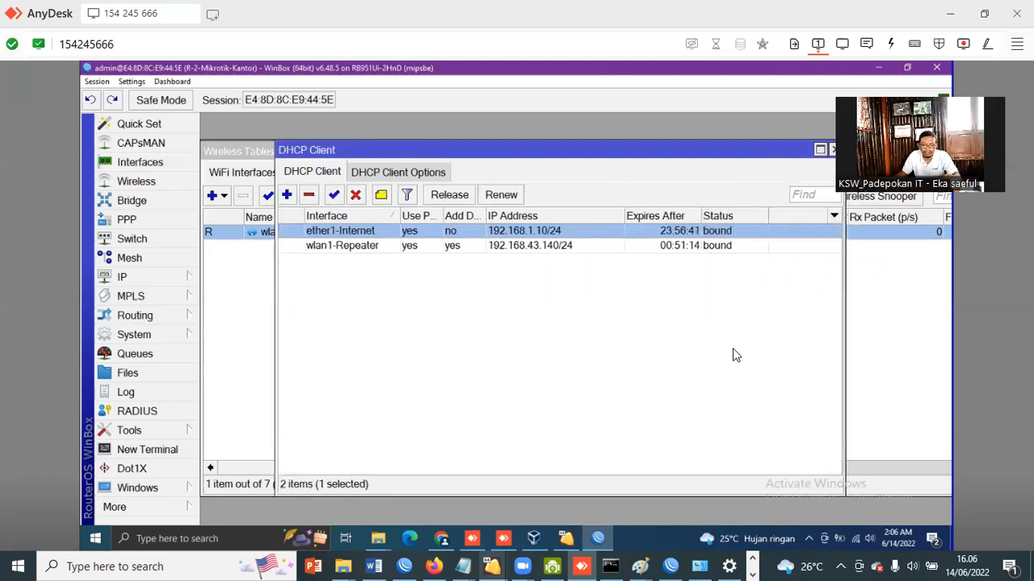